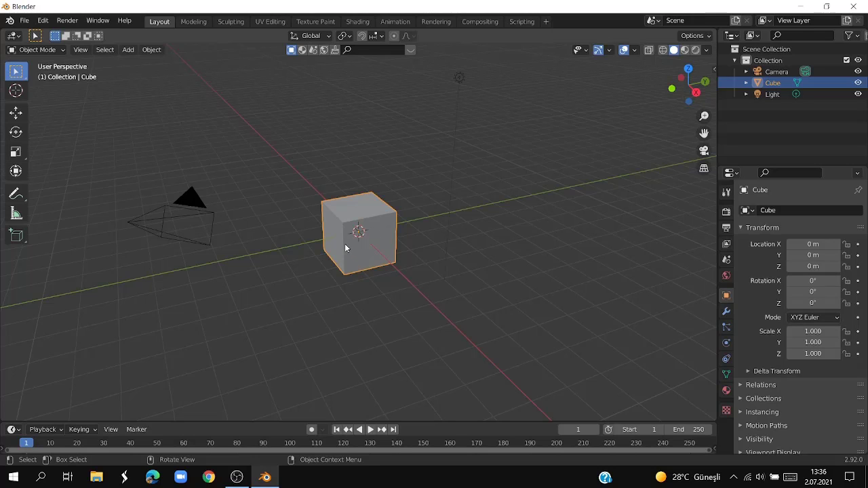
Step: Delete the default cube and switch to the top-down view
key(Delete)
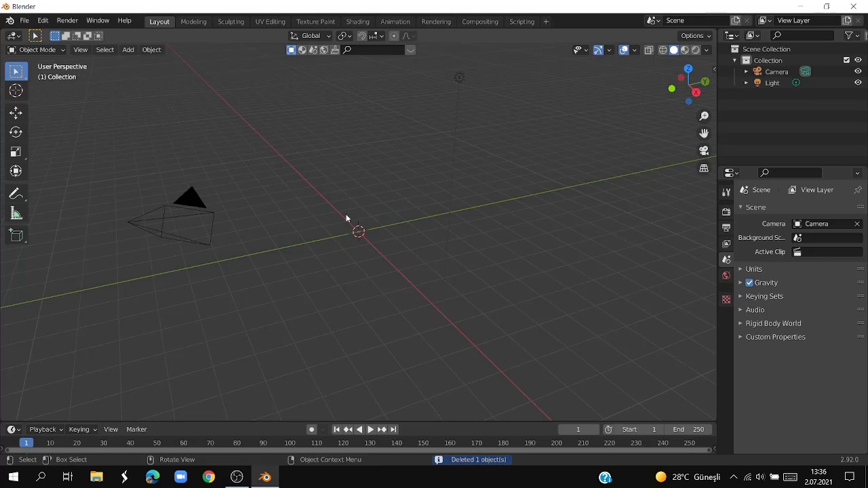
mouse_move(322, 233)
middle_down()
mouse_move(349, 310)
mouse_move(322, 268)
middle_up()
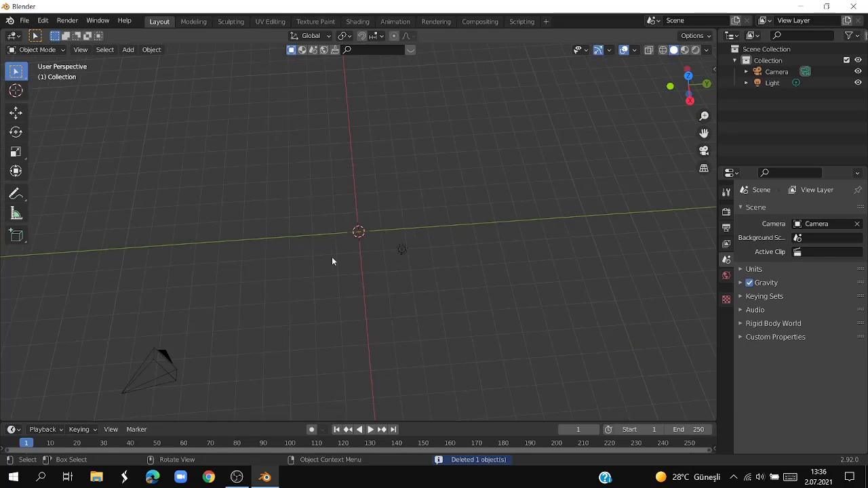
key(KP_7)
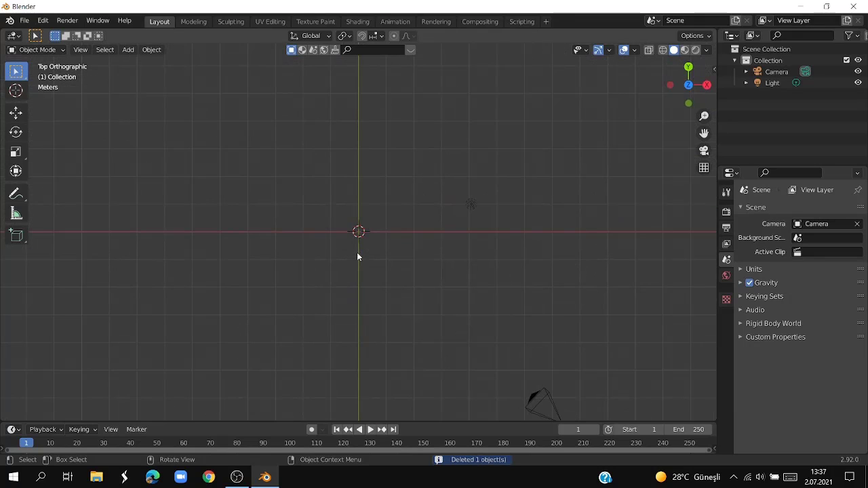
key(shift+a)
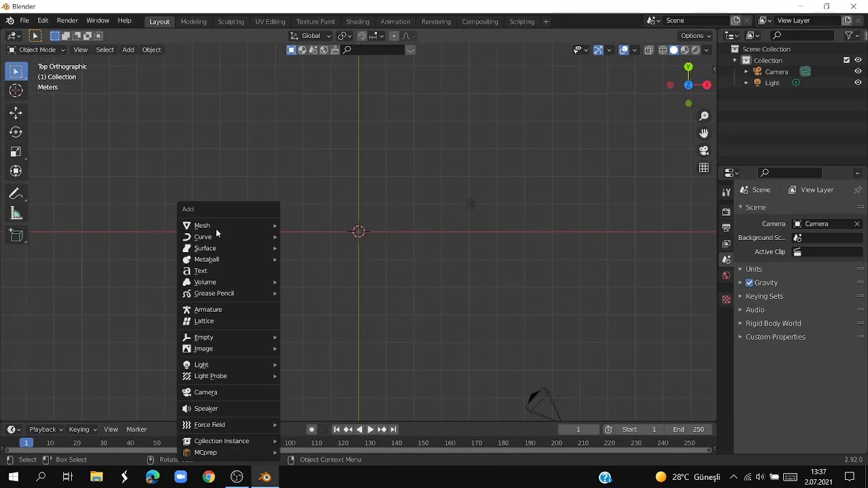
Step: Add a new cube, shrink it, then stretch it along X into a long thin bar
click(306, 238)
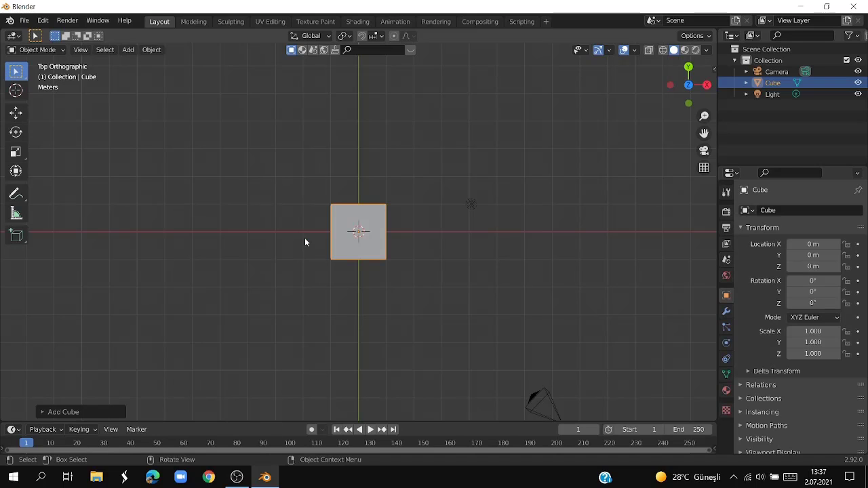
key(s)
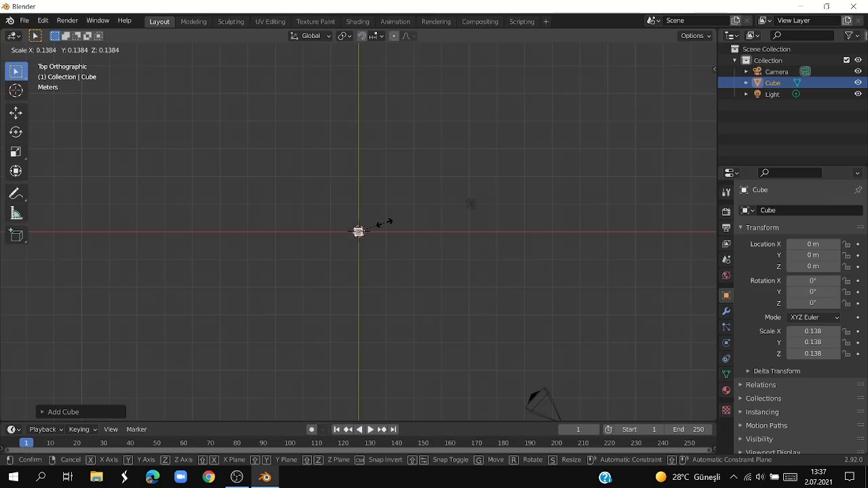
click(384, 227)
key(s)
key(x)
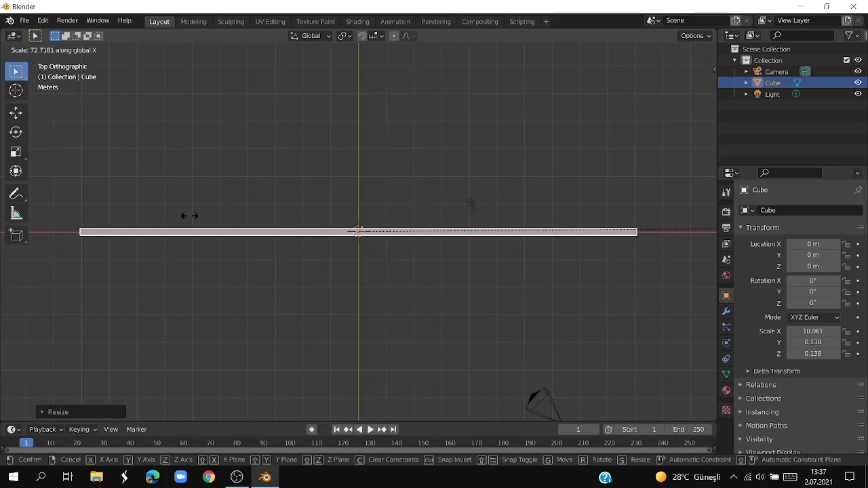
click(72, 215)
Step: Stretch the bar along Z to wall height (about 4.706 scale)
click(299, 304)
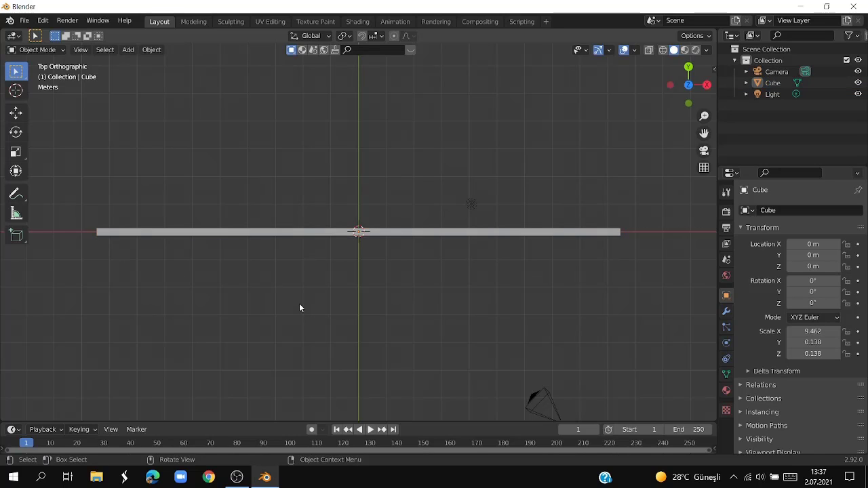
mouse_move(300, 304)
middle_down()
mouse_move(299, 269)
mouse_move(337, 185)
middle_up()
click(334, 234)
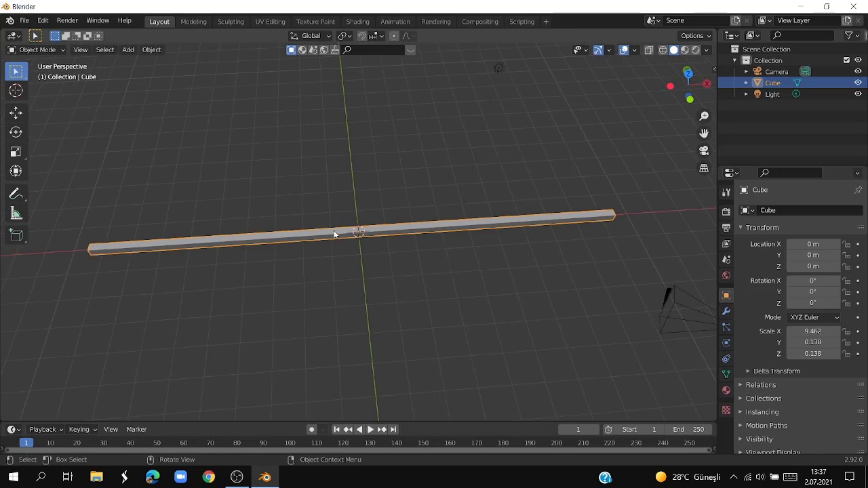
key(s)
key(z)
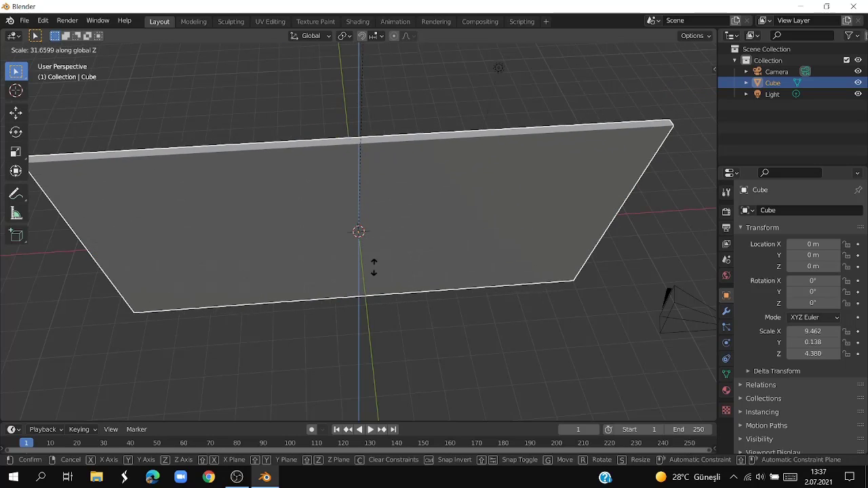
click(352, 208)
Step: Raise the wall slab along Z to 4.7033 m so it stands on the grid
key(KP_1)
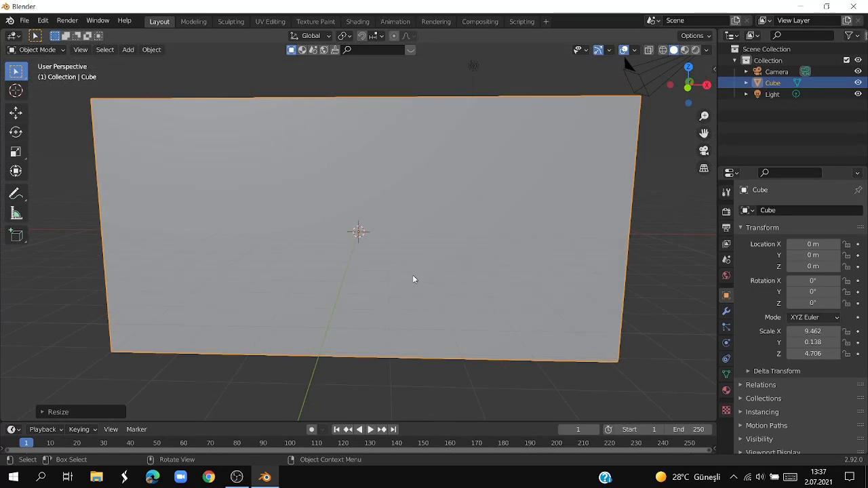
key(KP_3)
key(g)
key(z)
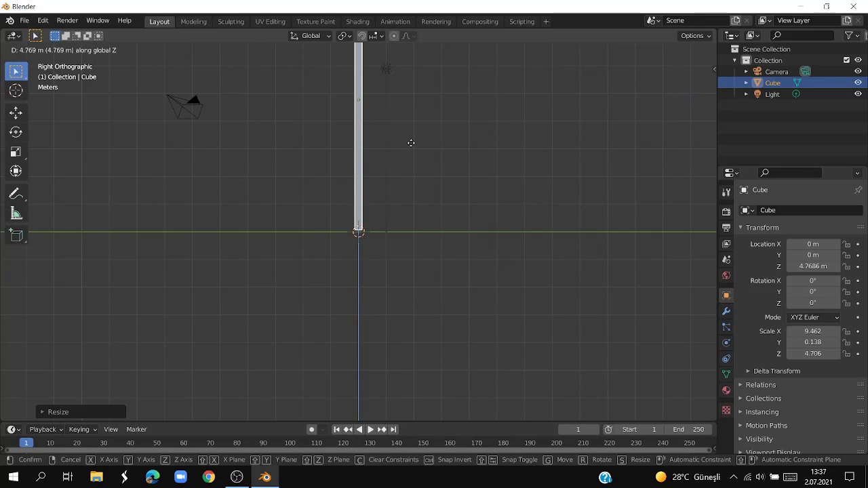
click(408, 145)
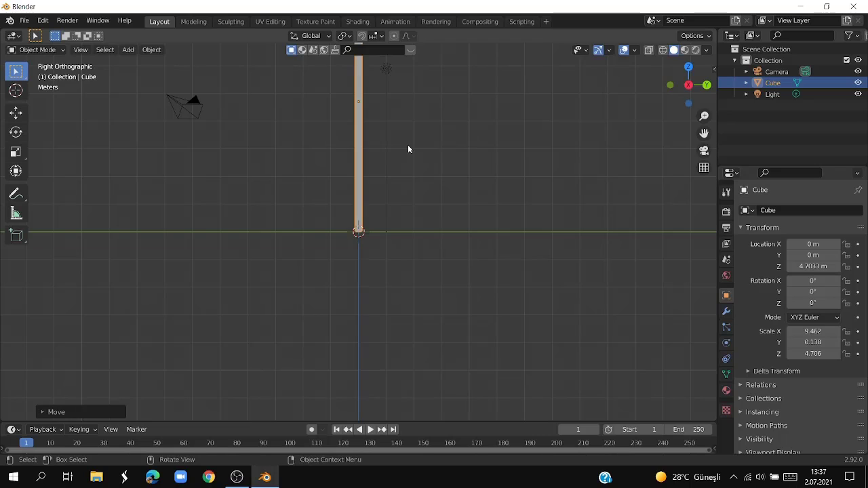
mouse_move(408, 144)
middle_down()
mouse_move(434, 171)
mouse_move(537, 160)
mouse_move(538, 188)
mouse_move(572, 241)
mouse_move(577, 303)
middle_up()
click(561, 253)
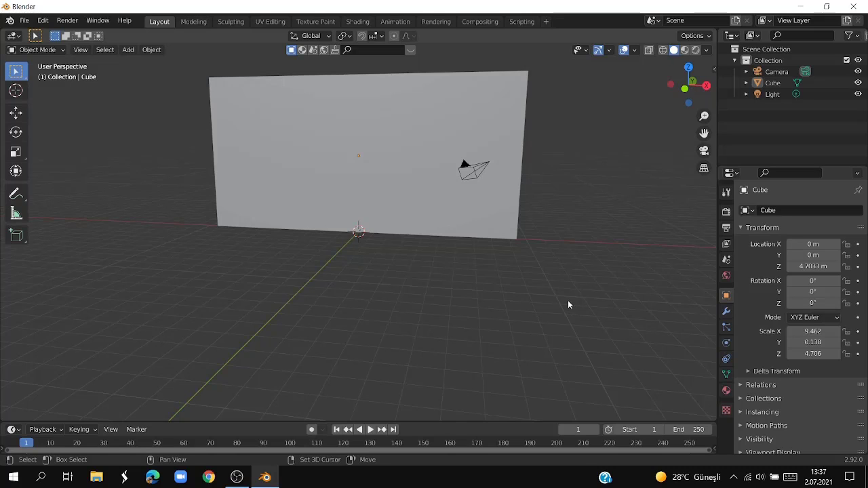
key(shift+a)
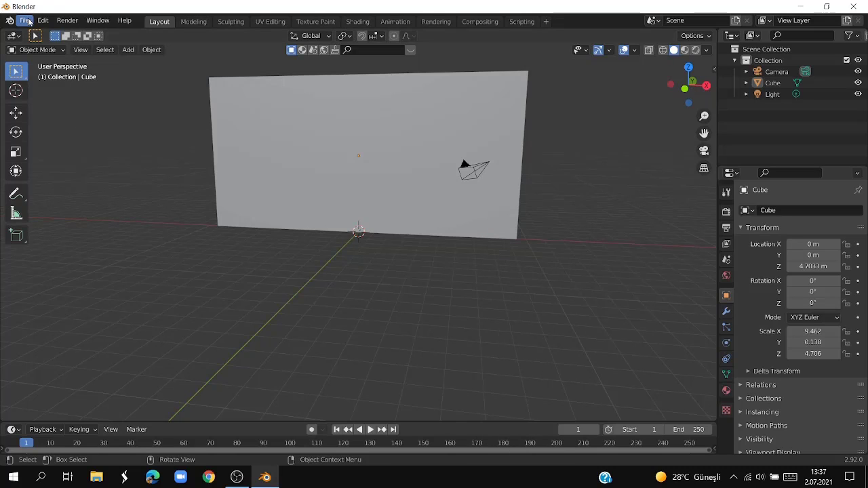
Step: In Edit Mode, add a vertical edge loop close to the wall's right end
key(Tab)
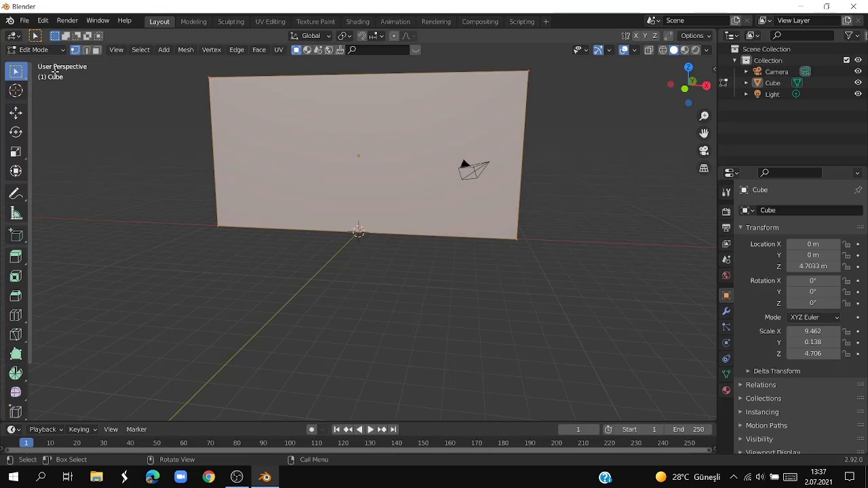
click(15, 315)
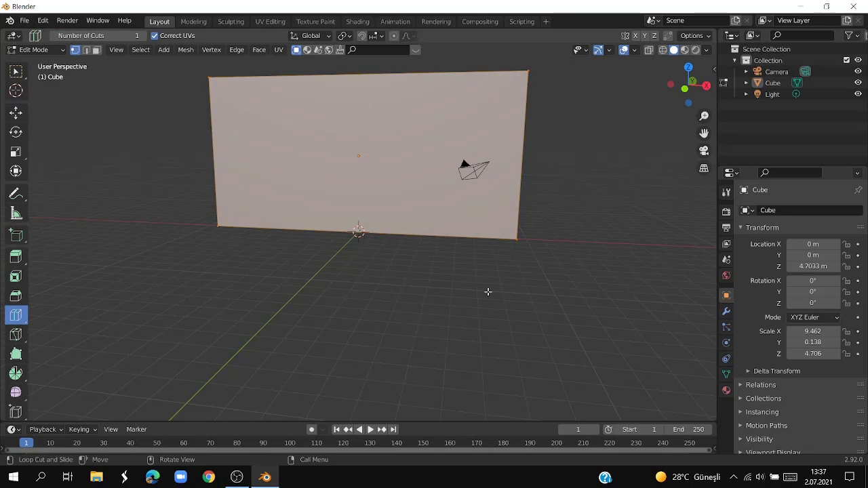
mouse_move(429, 291)
middle_down()
mouse_move(462, 281)
mouse_move(439, 282)
middle_up()
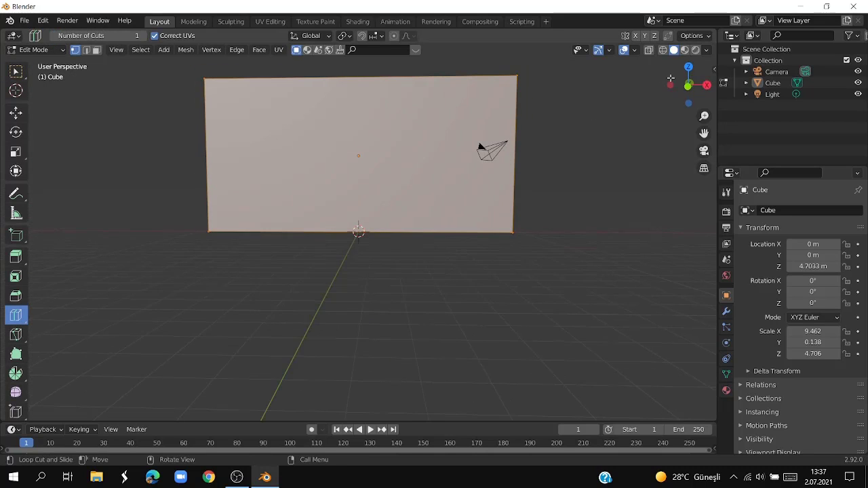
click(688, 85)
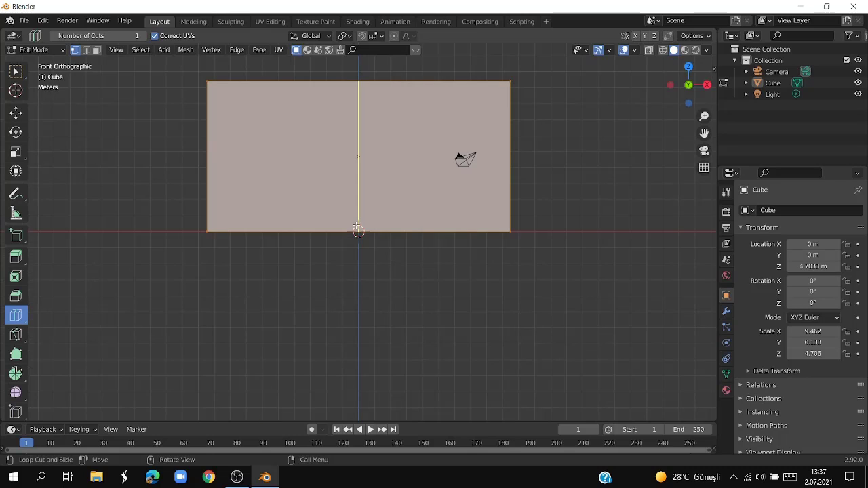
drag(356, 227, 500, 234)
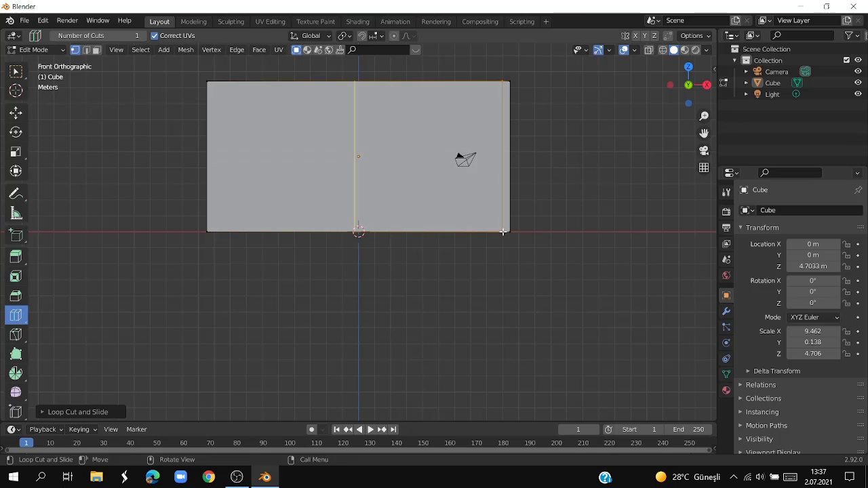
Step: Select the wall's narrow right end face in Face select mode, viewed from the top
click(86, 50)
click(97, 50)
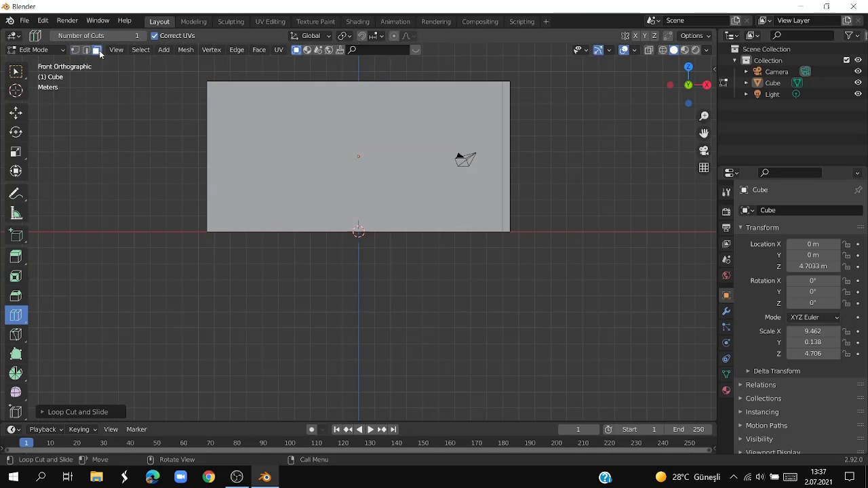
middle_drag(475, 146, 498, 155)
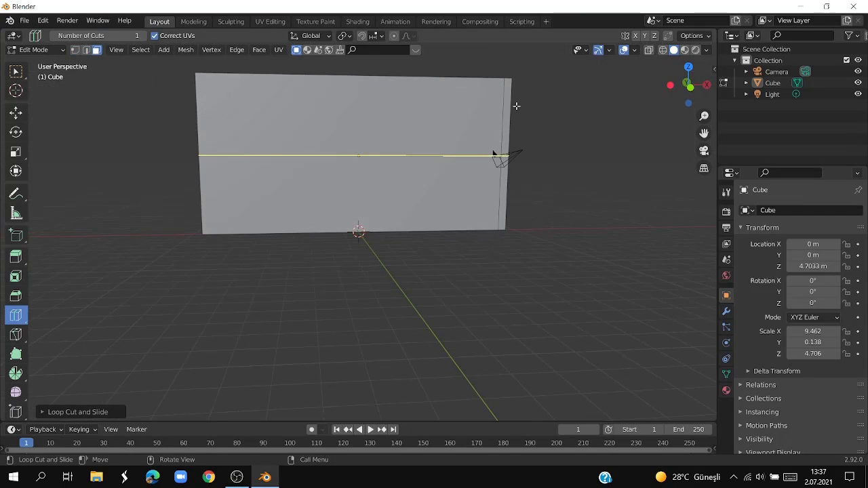
click(16, 71)
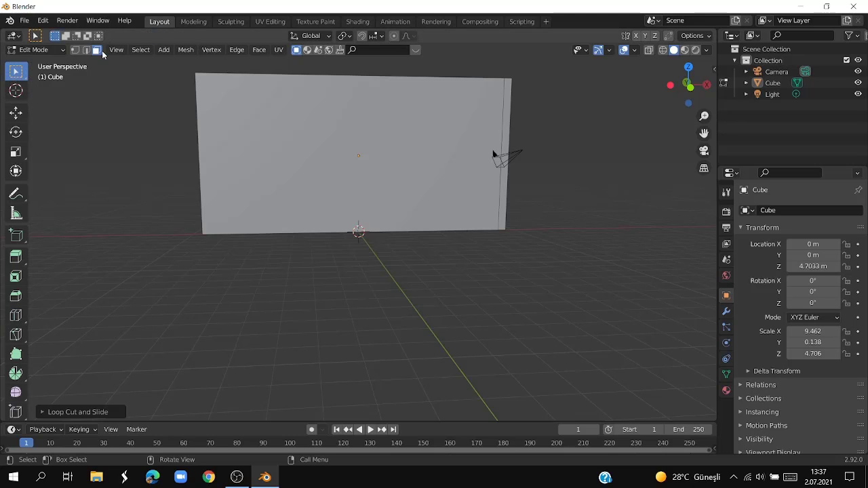
click(509, 122)
mouse_move(500, 159)
middle_down()
mouse_move(591, 178)
mouse_move(659, 228)
mouse_move(643, 222)
middle_up()
key(KP_7)
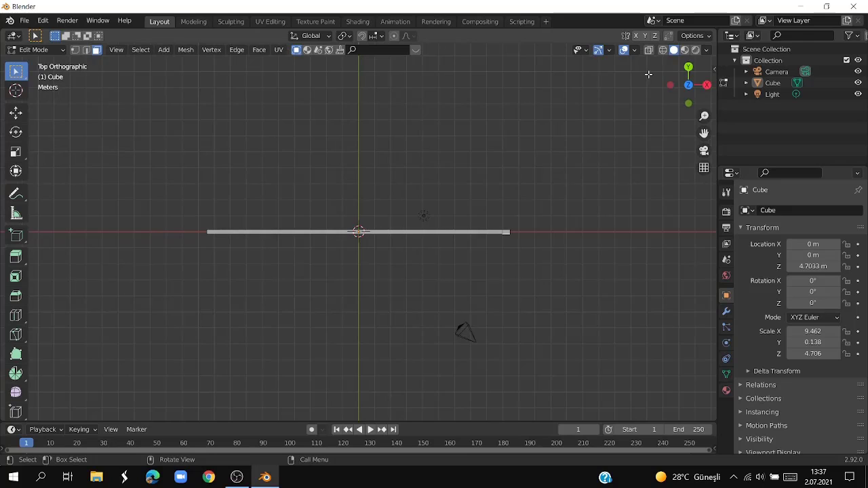
Step: Extrude the right end face 3.316 m along Y into a perpendicular side wall
key(e)
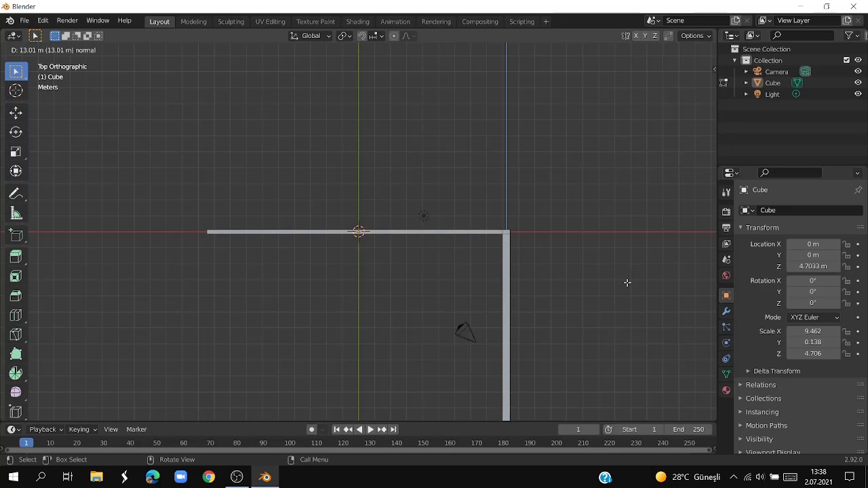
click(627, 283)
mouse_move(624, 284)
middle_down()
mouse_move(624, 225)
mouse_move(649, 204)
mouse_move(650, 145)
middle_up()
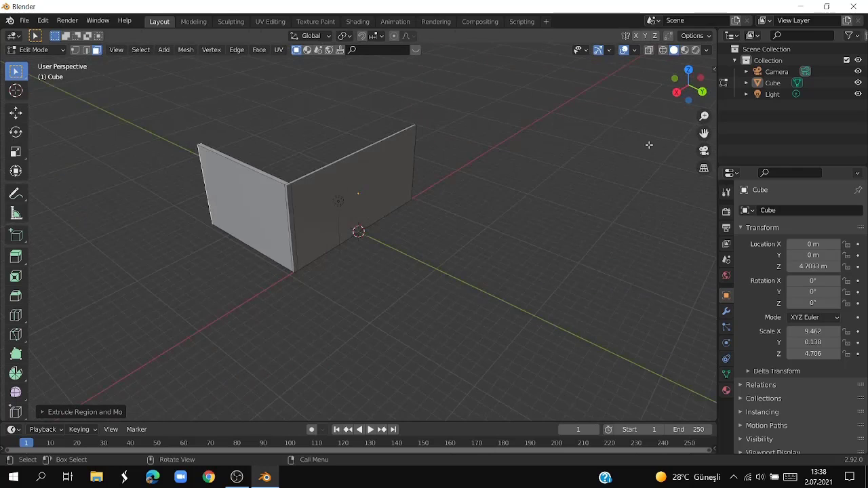
key(KP_7)
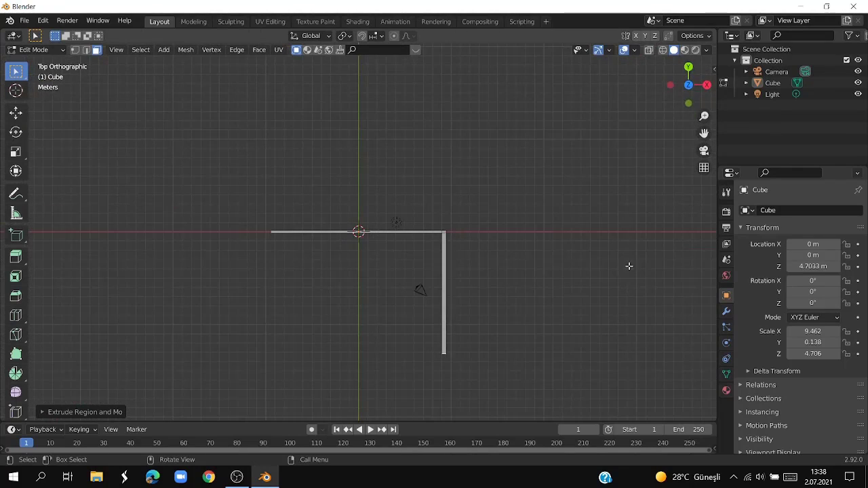
key(e)
right_click(627, 332)
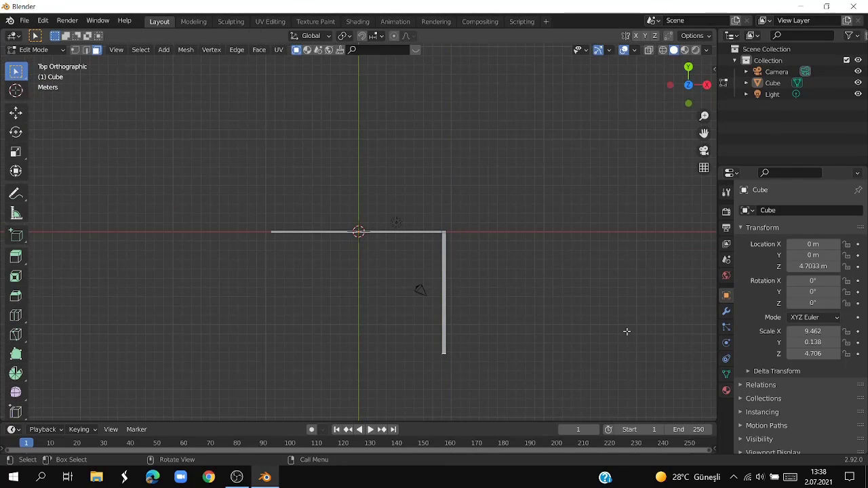
key(e)
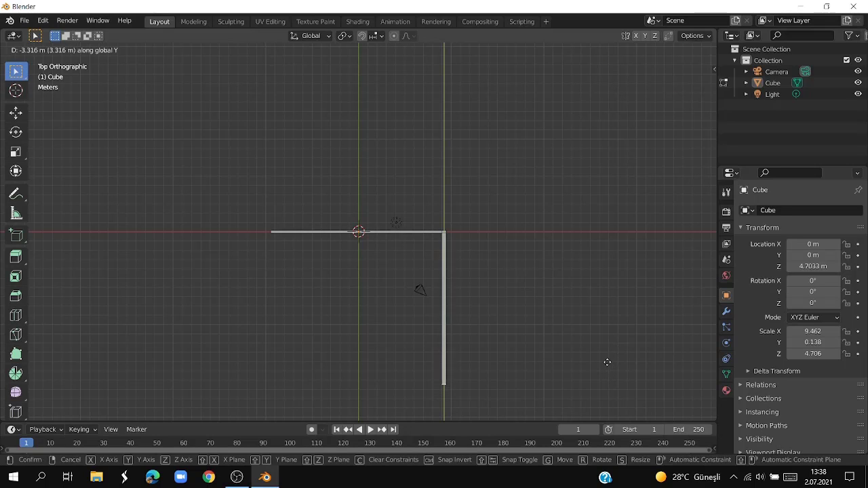
click(606, 362)
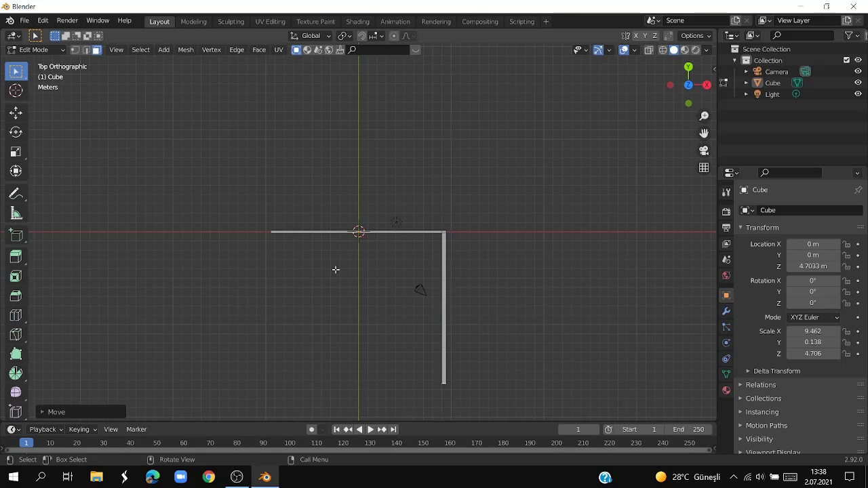
middle_drag(335, 270, 389, 158)
click(688, 87)
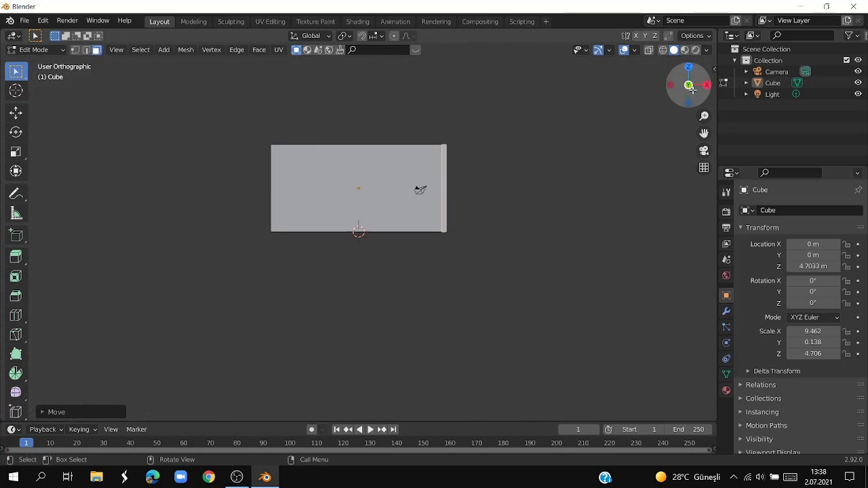
Step: Add an edge loop slid to the back wall's left end
scroll(82, 127, up, 1)
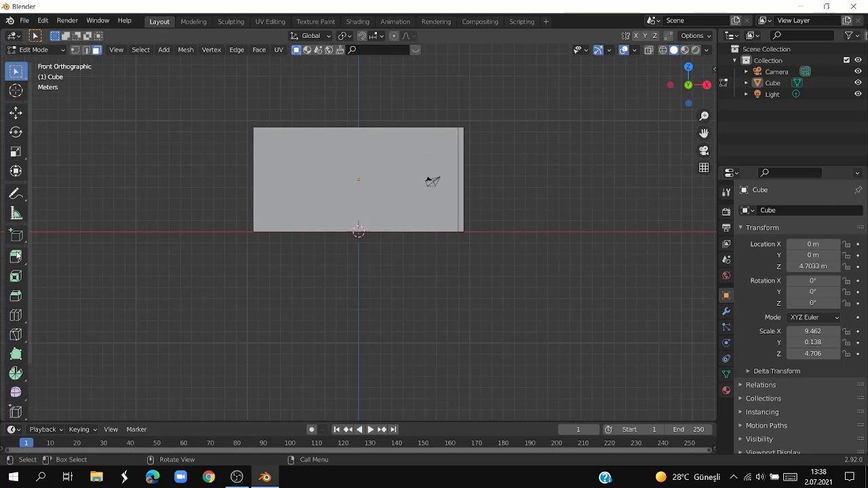
click(16, 315)
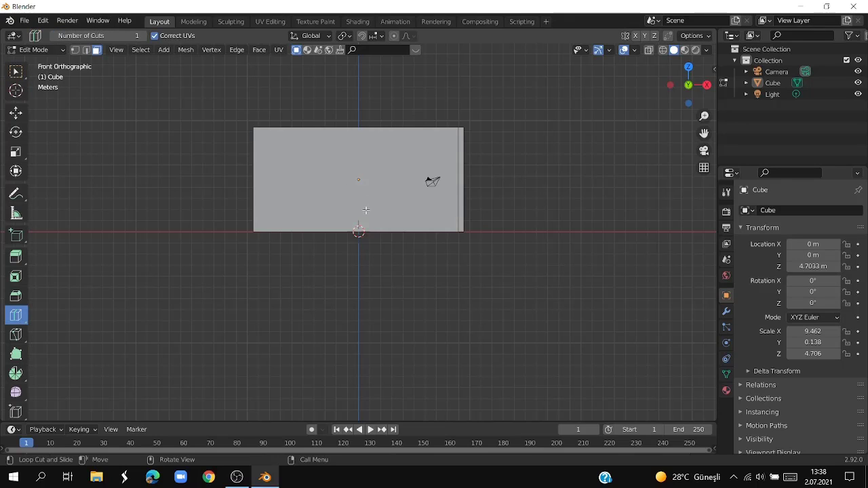
drag(368, 215, 366, 217)
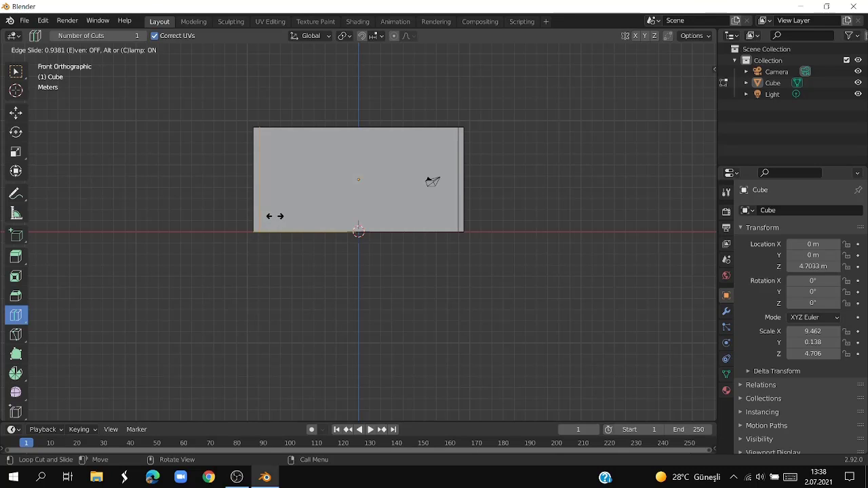
click(274, 216)
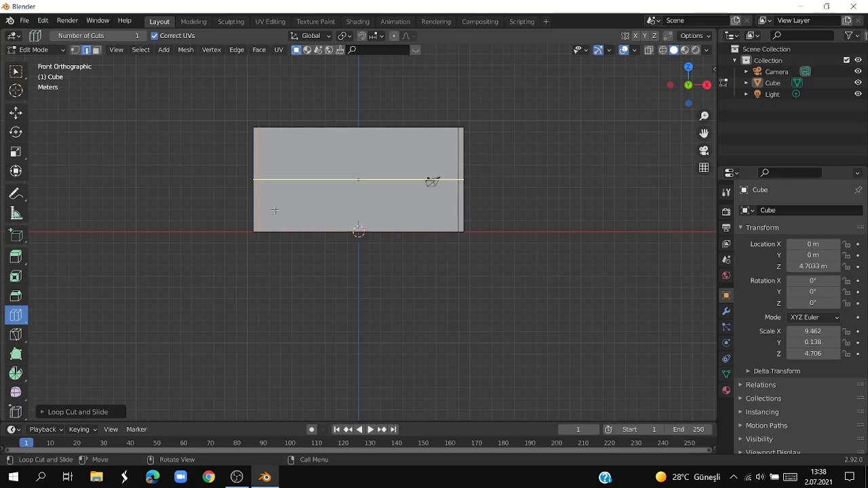
Step: Extrude the left end face into a new wall matching the right wall's length
click(16, 112)
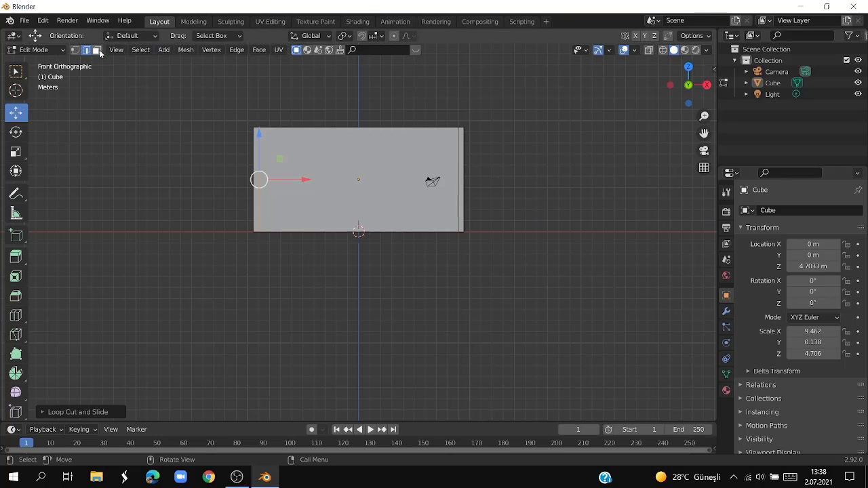
key(3)
click(258, 222)
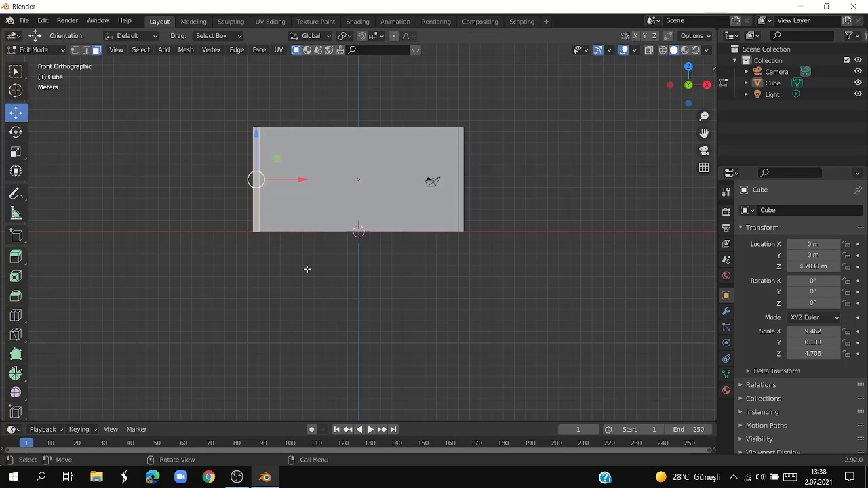
key(KP_7)
scroll(371, 281, down, 1)
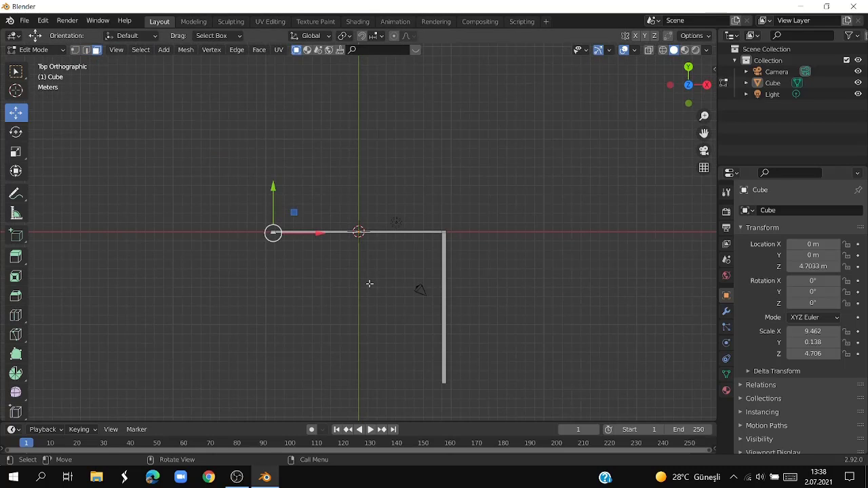
key(e)
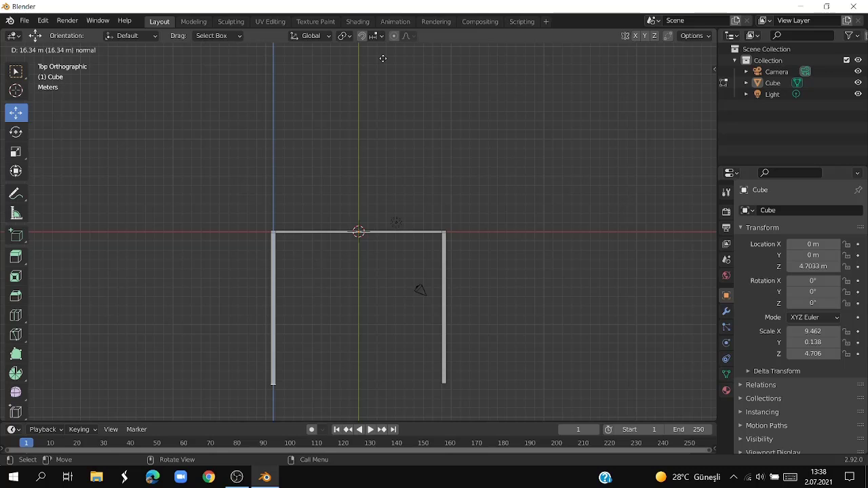
click(383, 59)
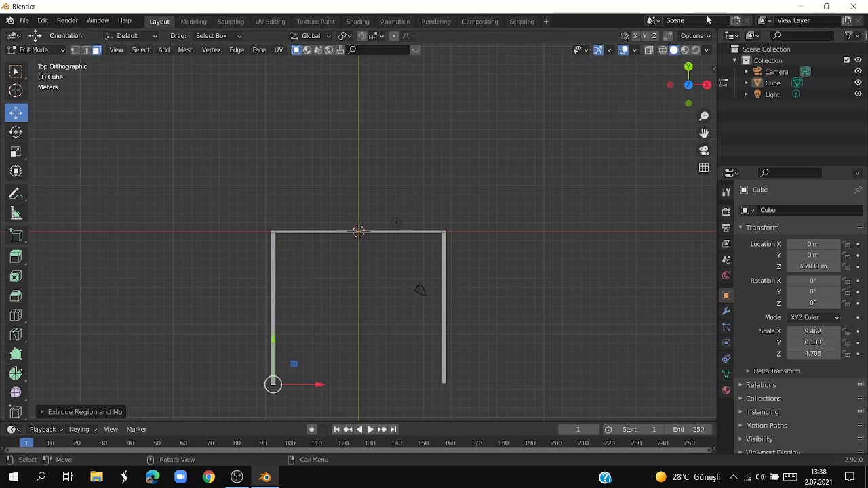
mouse_move(534, 63)
middle_down()
mouse_move(504, 180)
mouse_move(452, 112)
middle_up()
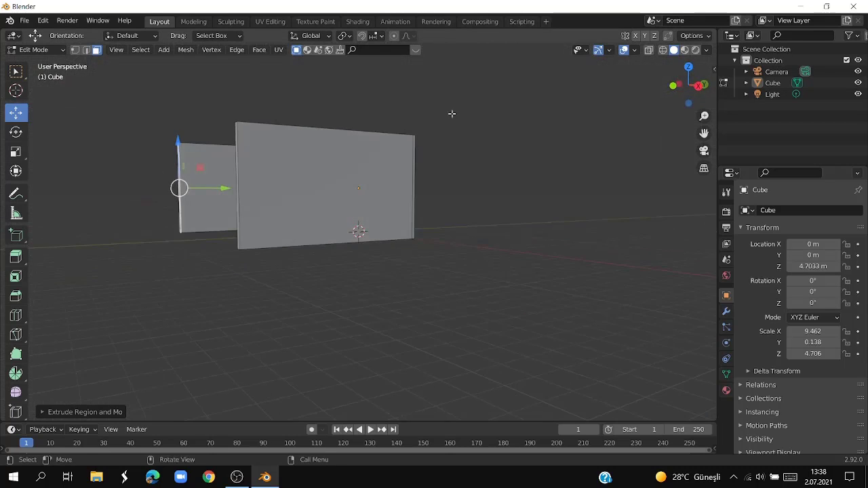
Step: Add an edge loop across the left wall near its open far end
click(15, 334)
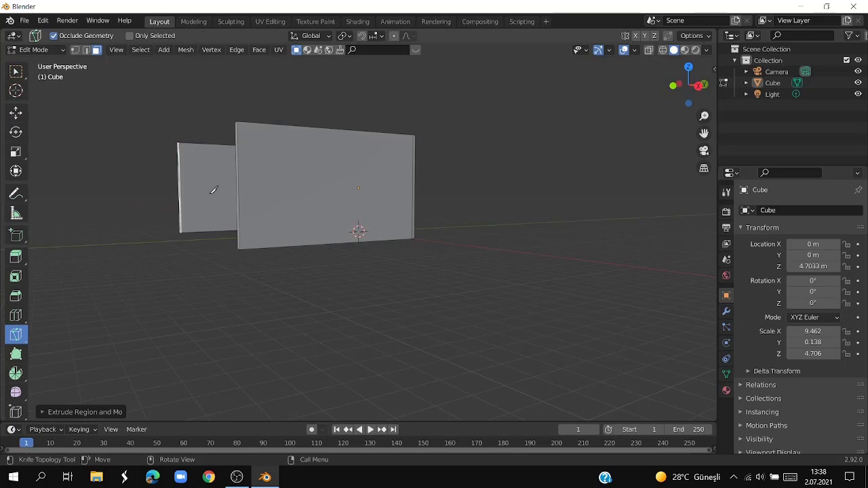
click(16, 315)
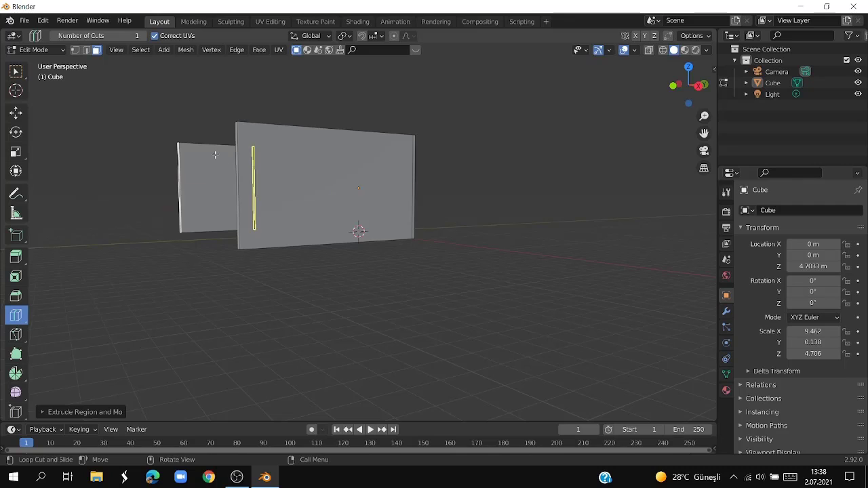
drag(196, 157, 136, 161)
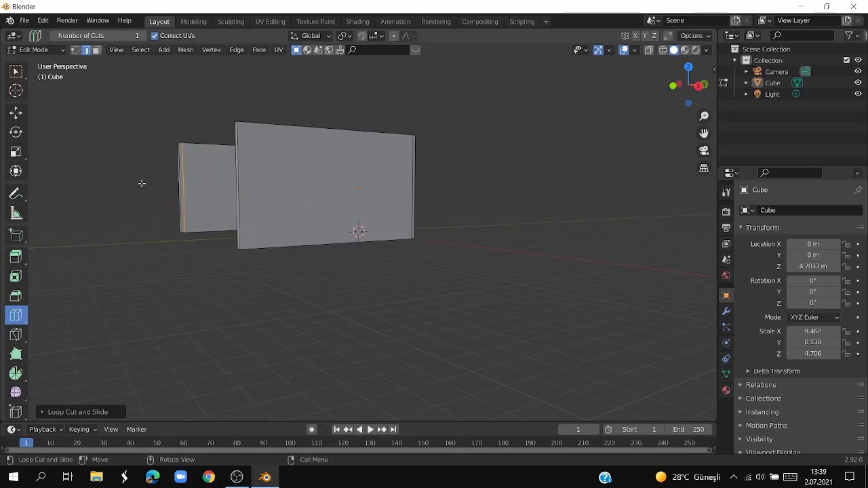
key(KP_7)
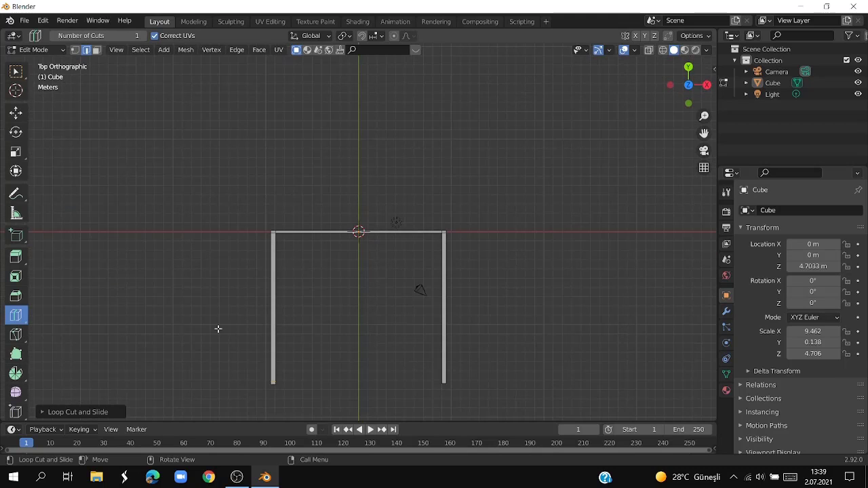
mouse_move(326, 324)
middle_down()
mouse_move(367, 324)
mouse_move(322, 249)
middle_up()
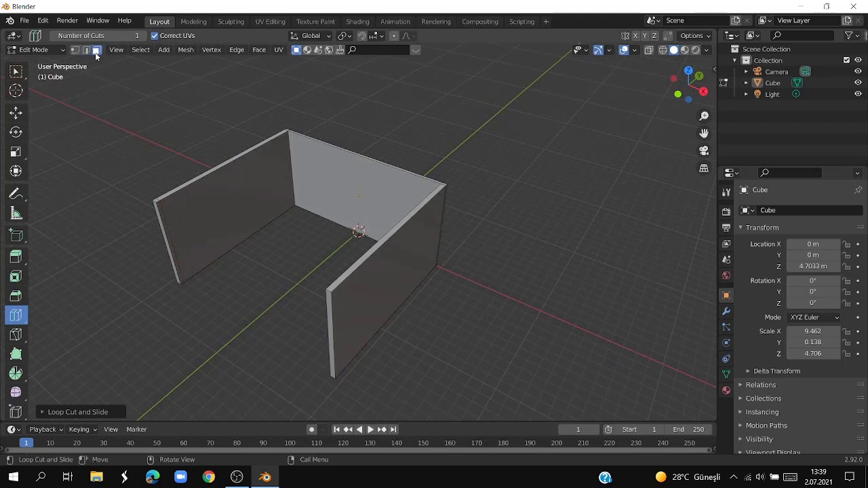
Step: Extrude the left wall's end face across to the right wall as a fourth wall
key(w)
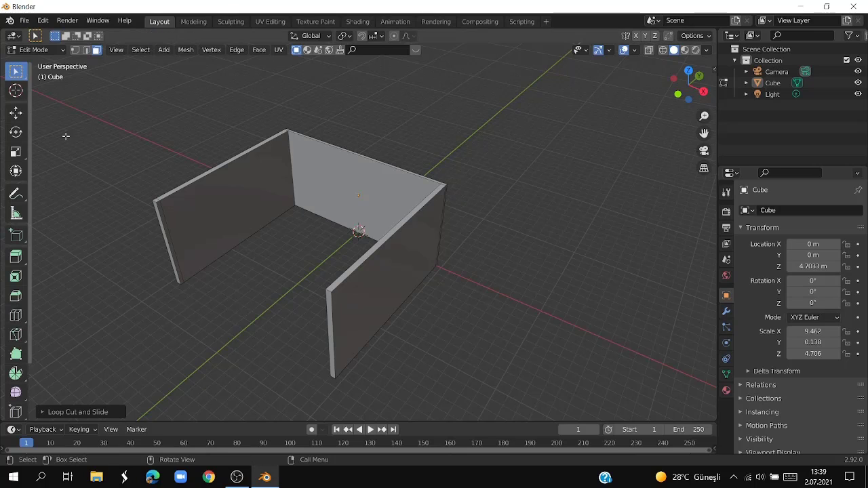
click(162, 221)
click(166, 219)
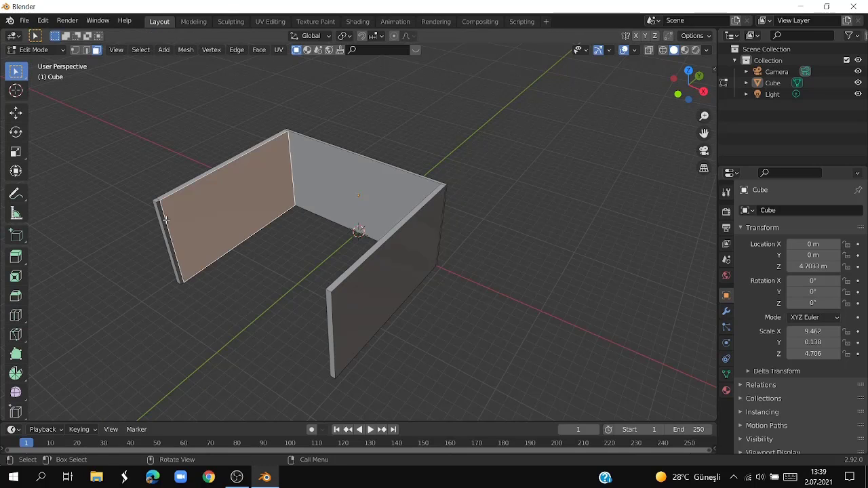
click(163, 222)
key(KP_7)
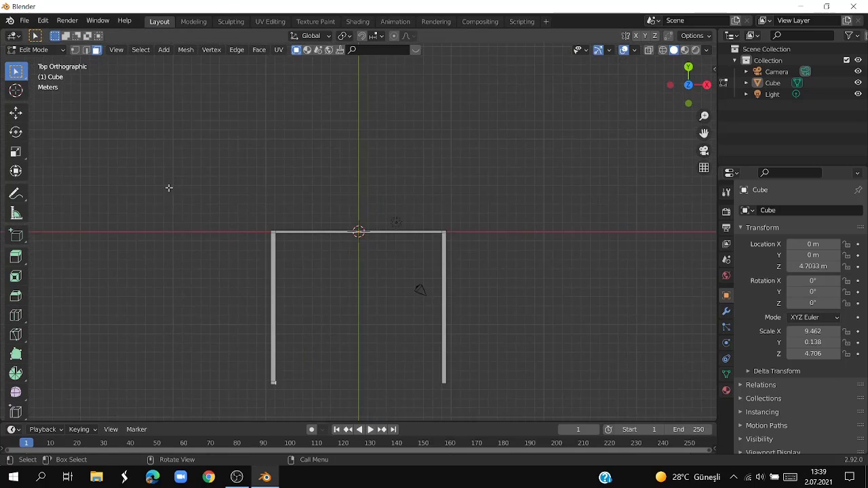
key(e)
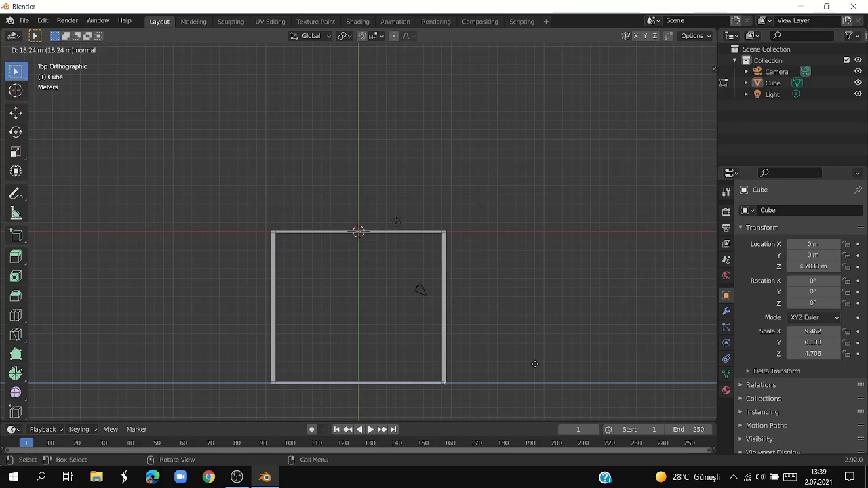
click(536, 364)
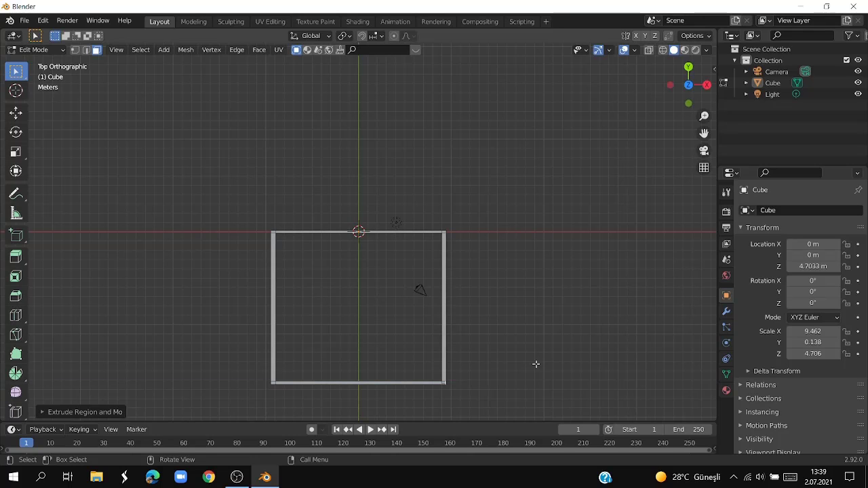
middle_drag(543, 355, 568, 281)
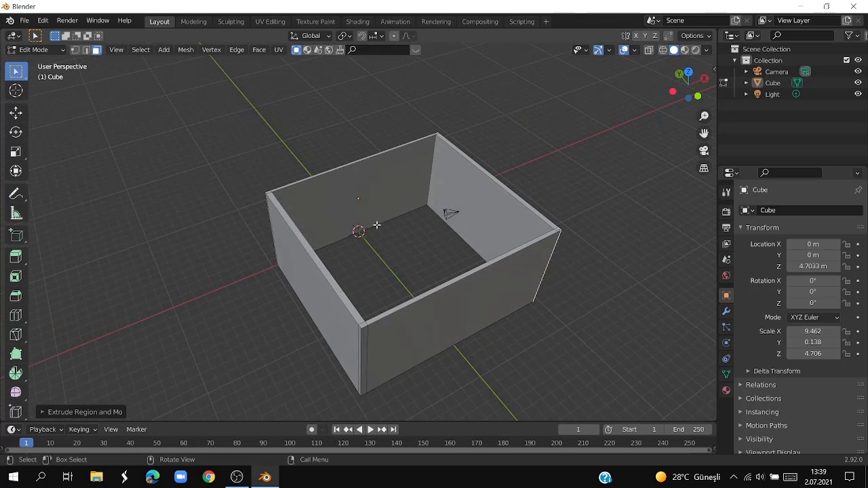
middle_drag(415, 265, 371, 258)
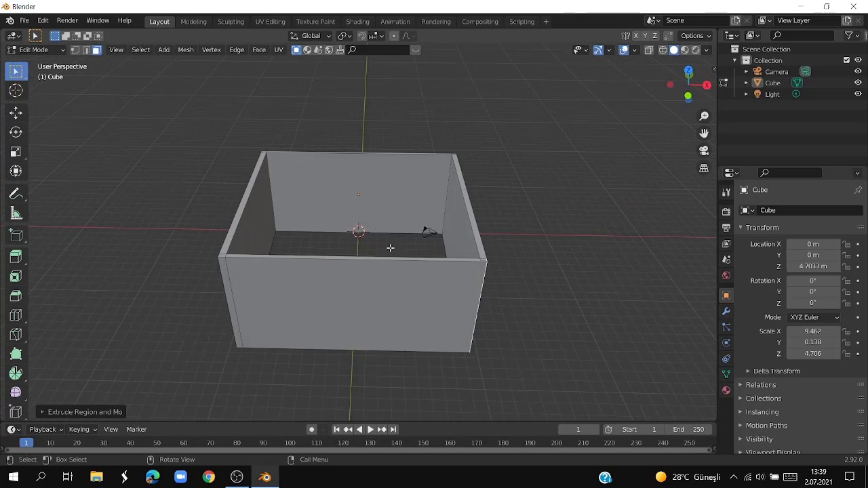
scroll(390, 248, up, 4)
scroll(399, 264, up, 2)
scroll(399, 249, down, 2)
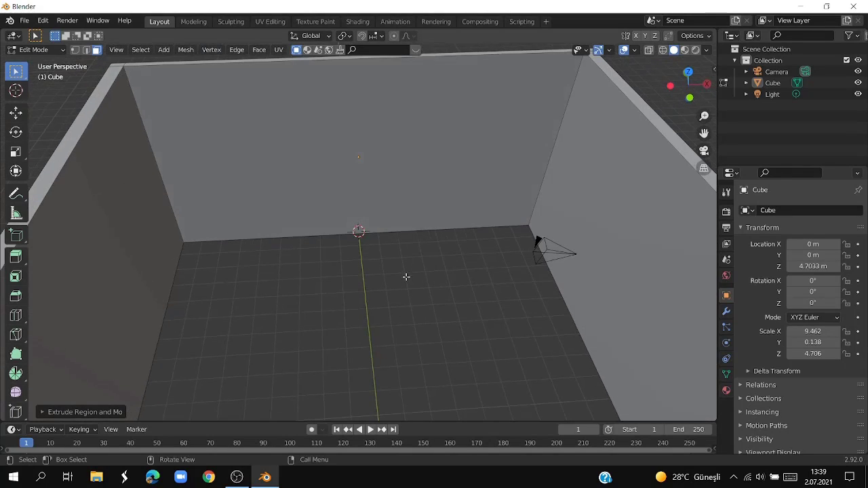
Step: Add a horizontal edge loop around all four walls close to their base
click(15, 315)
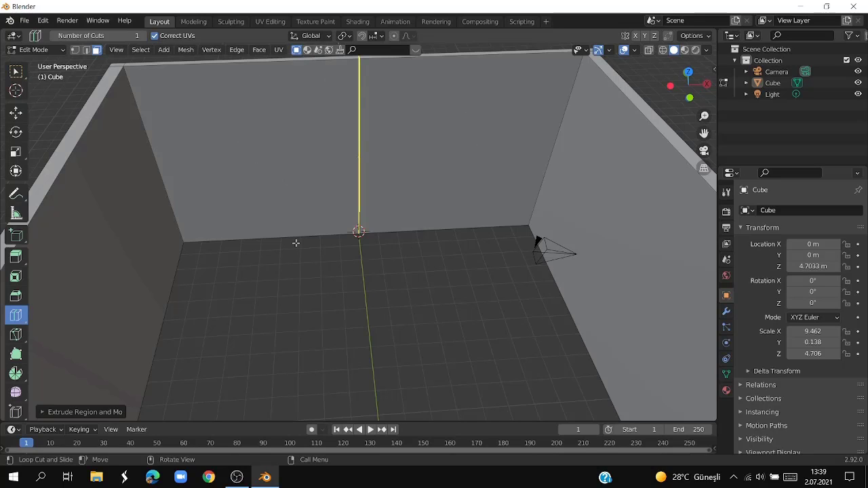
click(172, 102)
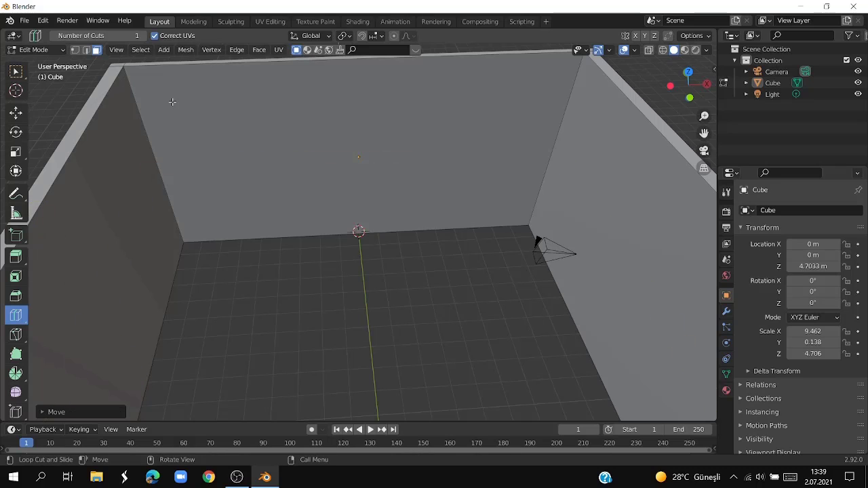
drag(168, 152, 195, 233)
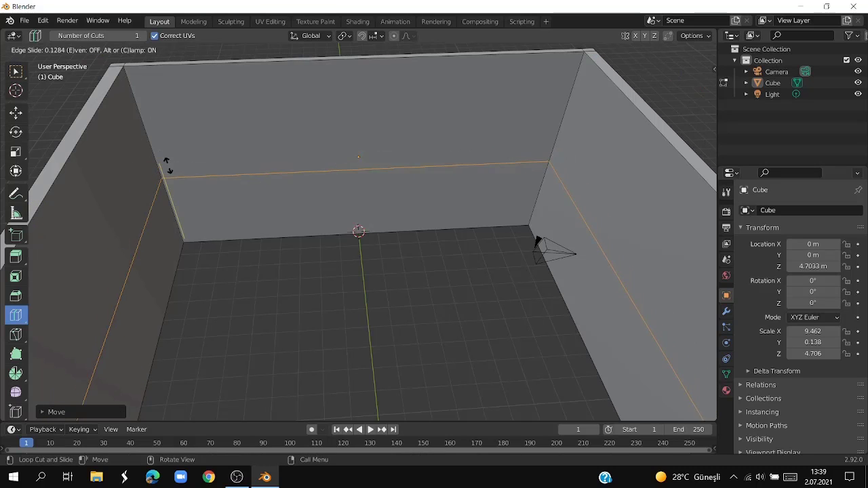
click(195, 234)
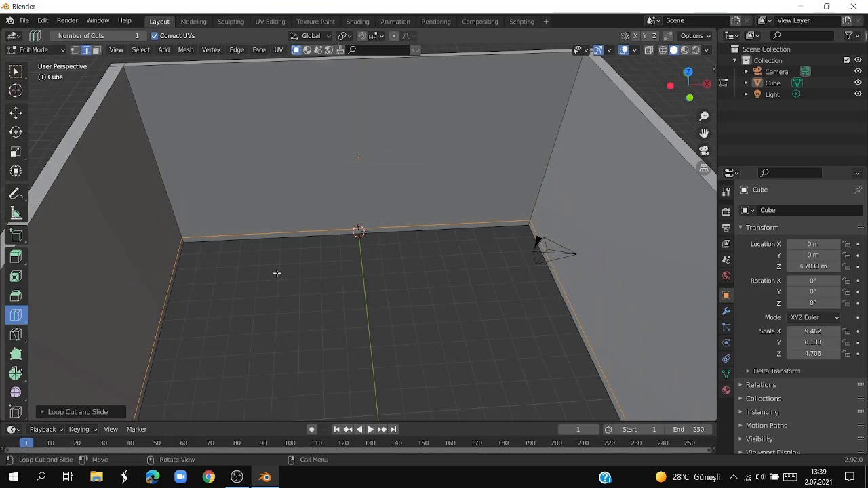
key(g)
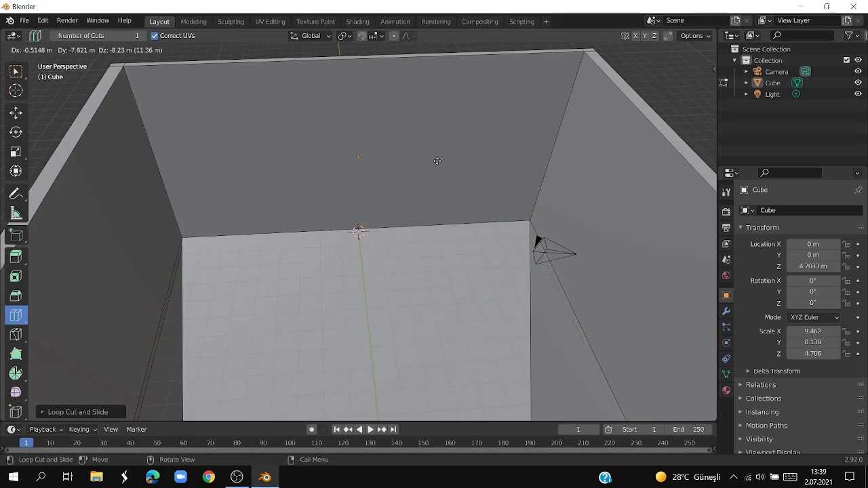
key(Escape)
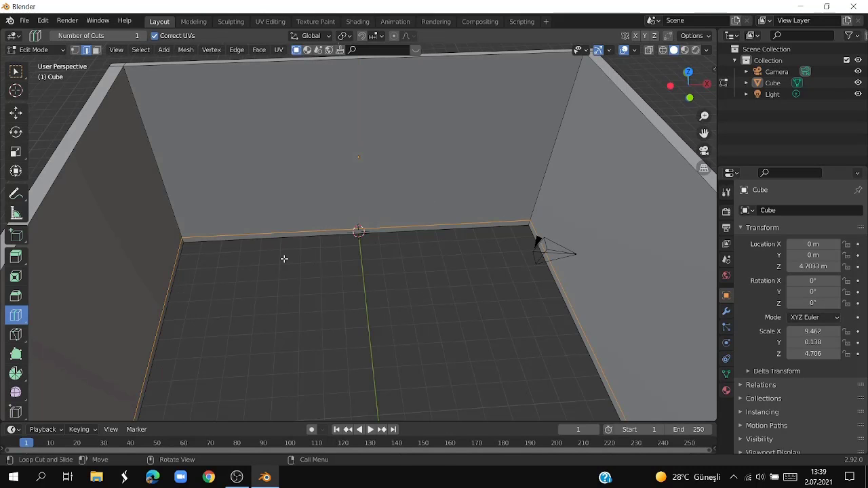
key(3)
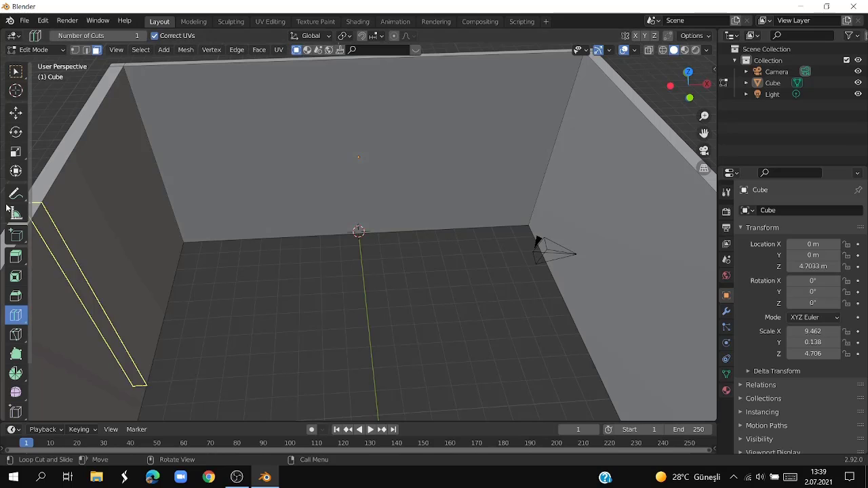
click(15, 70)
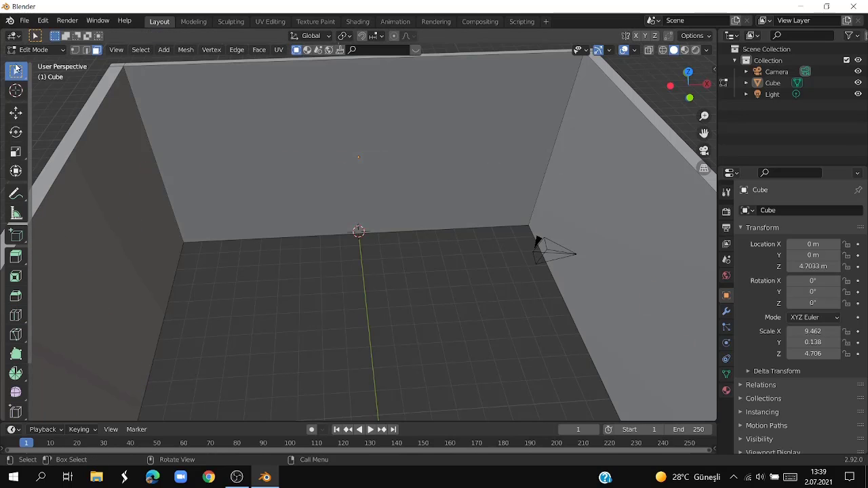
Step: Add a cube to the room mesh and move it along Y
key(shift+a)
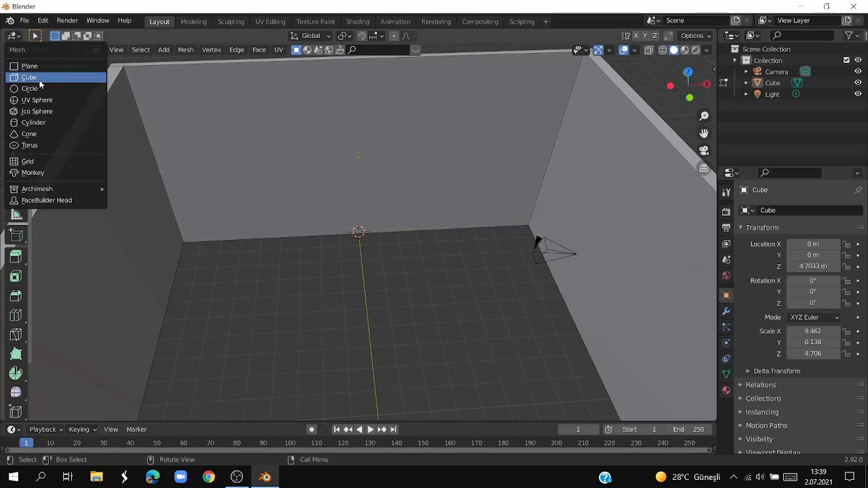
click(29, 77)
key(g)
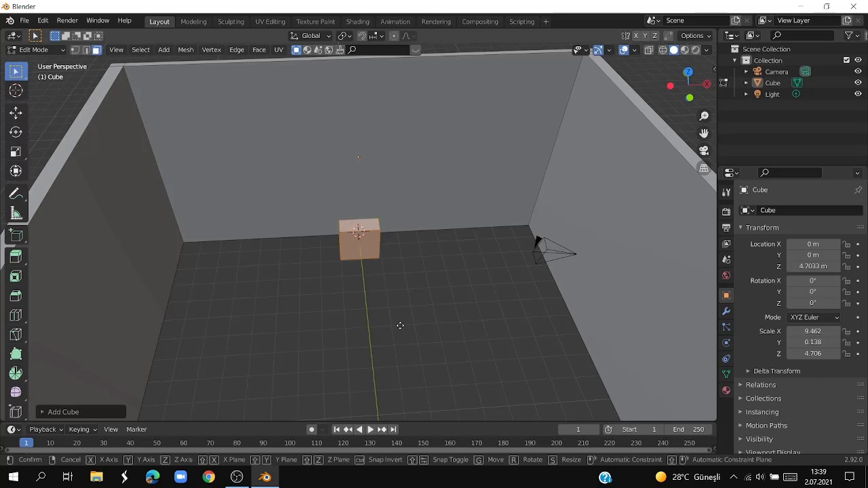
key(y)
click(405, 395)
key(KP_3)
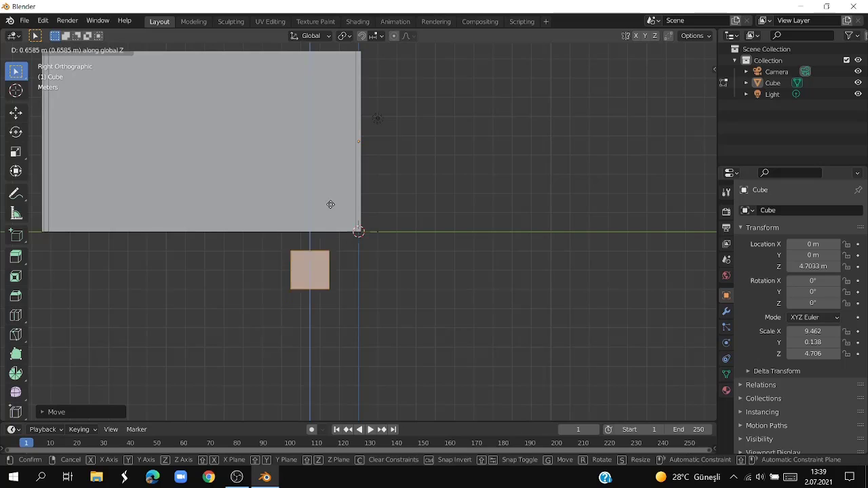
click(337, 169)
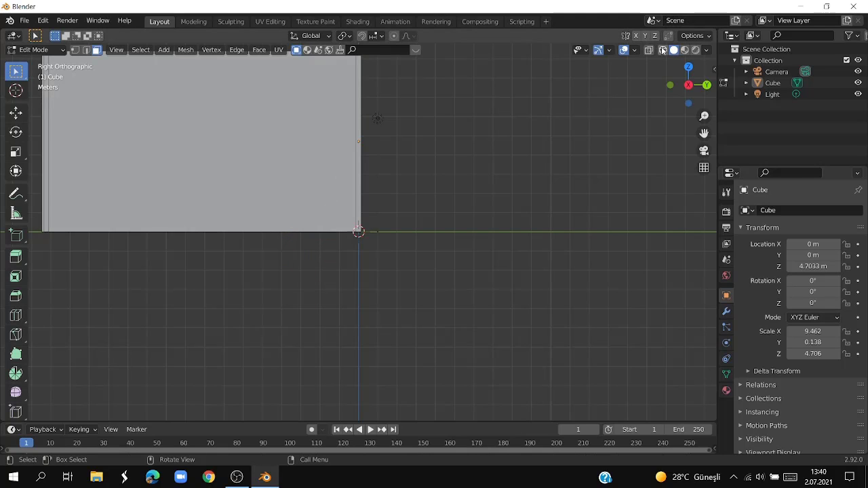
Step: With X-ray on, slide the cube along Y against the wall
click(663, 50)
ctrl+click(306, 220)
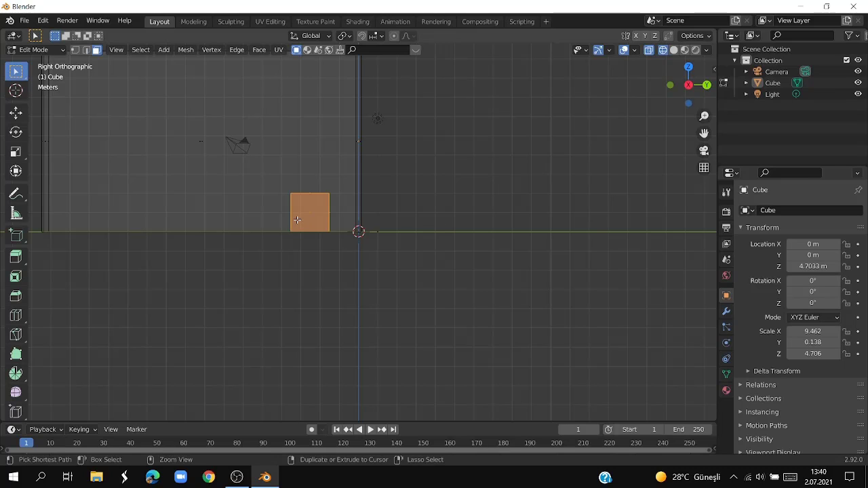
key(g)
key(y)
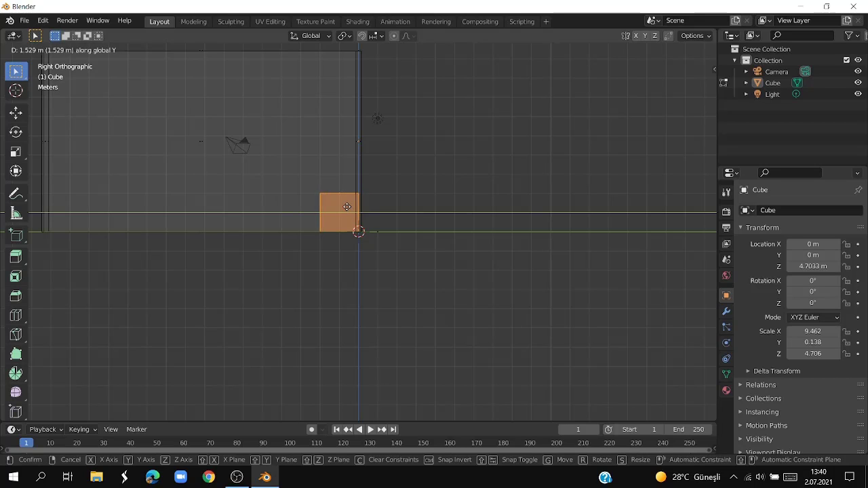
click(350, 205)
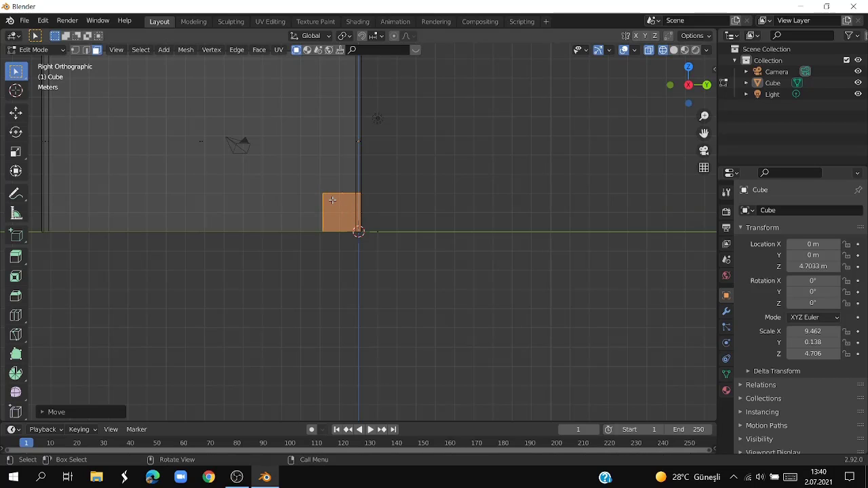
Step: Flatten the cube along Z into a thin slab and lower it onto the floor
key(s)
key(z)
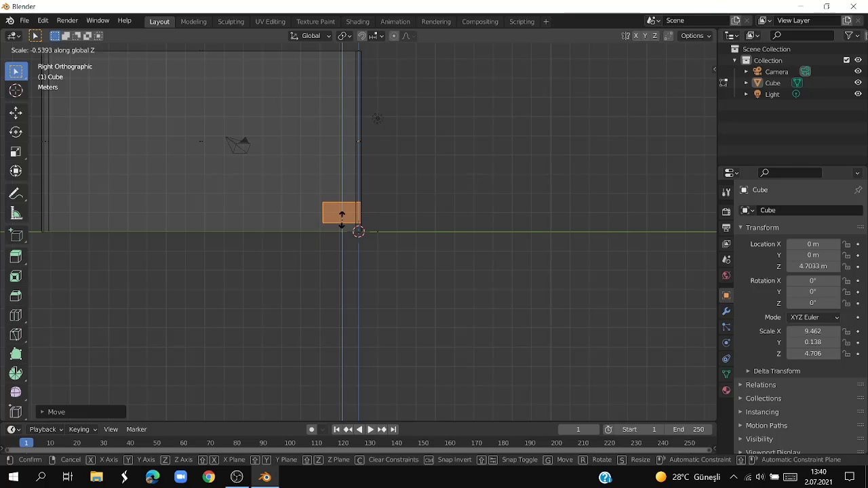
click(342, 213)
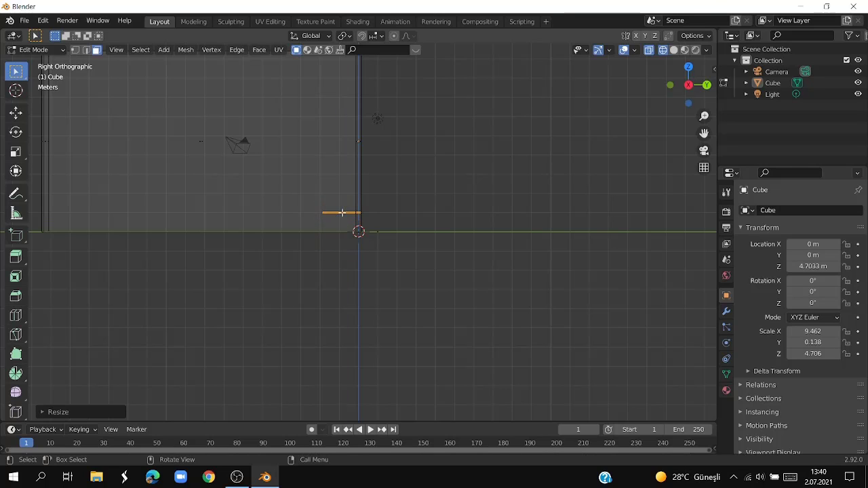
key(g)
key(z)
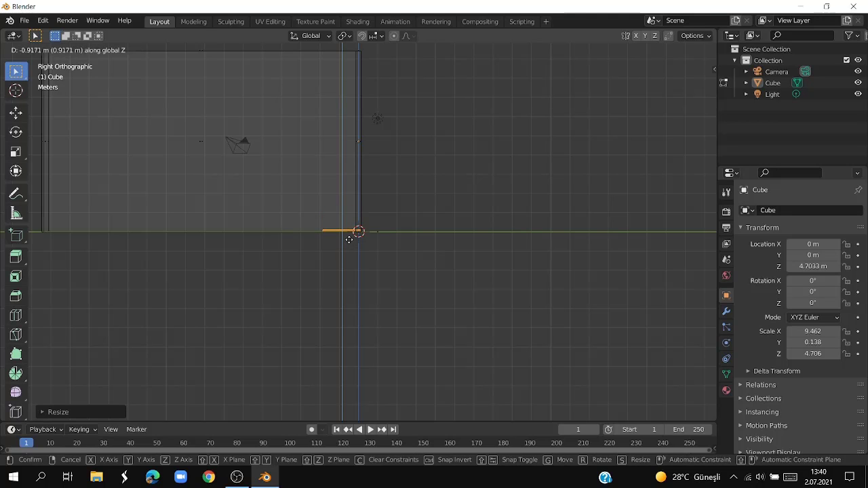
click(349, 237)
mouse_move(355, 236)
middle_down()
mouse_move(500, 332)
mouse_move(580, 351)
mouse_move(552, 366)
middle_up()
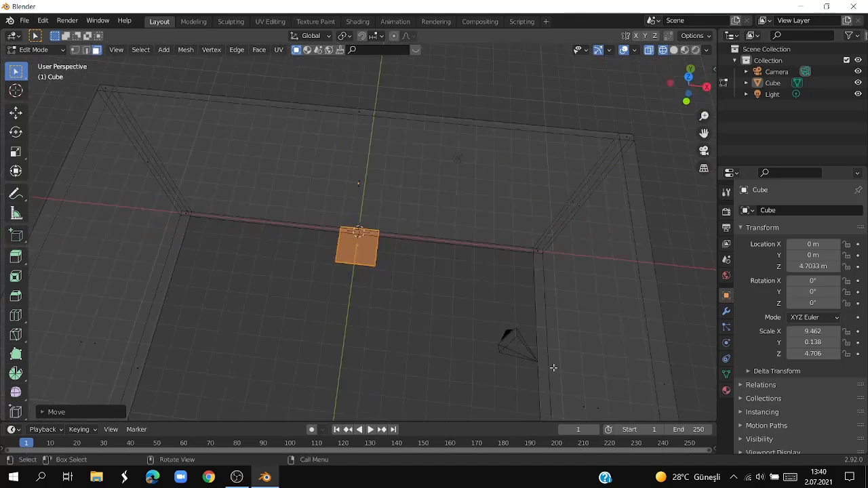
Step: In Solid shading, stretch the slab along Y into a strip and shift it along Y
middle_drag(371, 297, 371, 297)
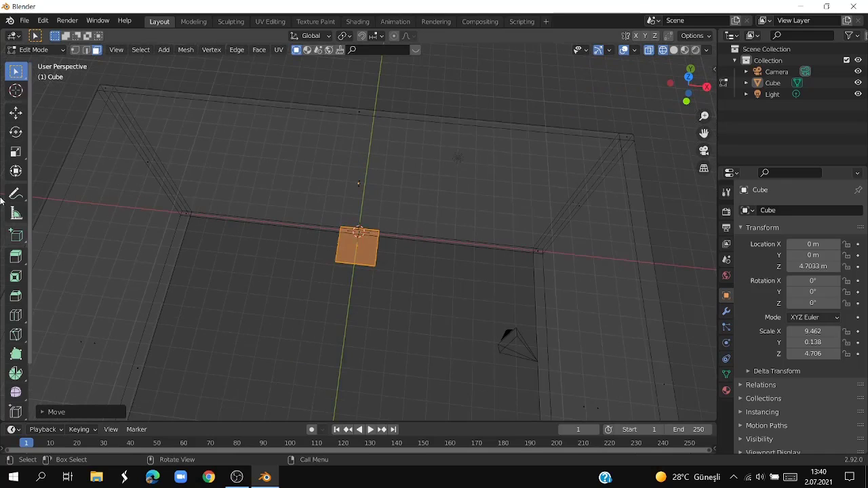
click(16, 151)
click(675, 51)
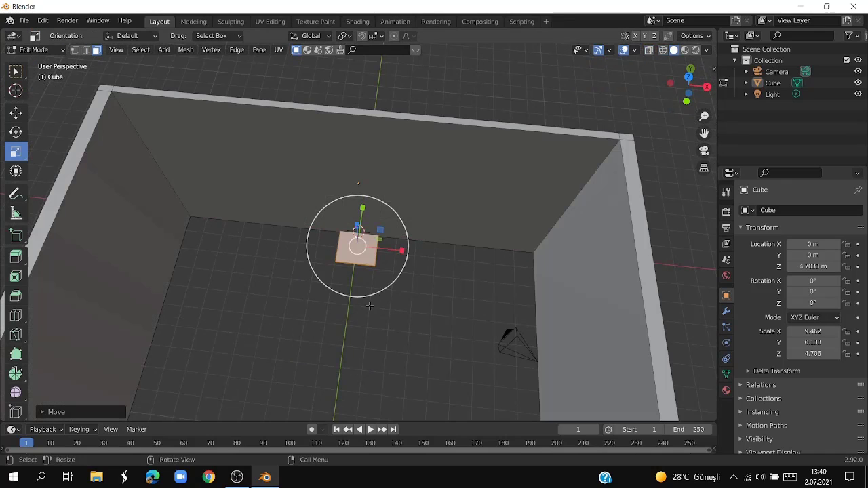
mouse_move(361, 201)
mouse_down()
mouse_move(336, 273)
mouse_move(335, 326)
mouse_up()
scroll(376, 239, down, 5)
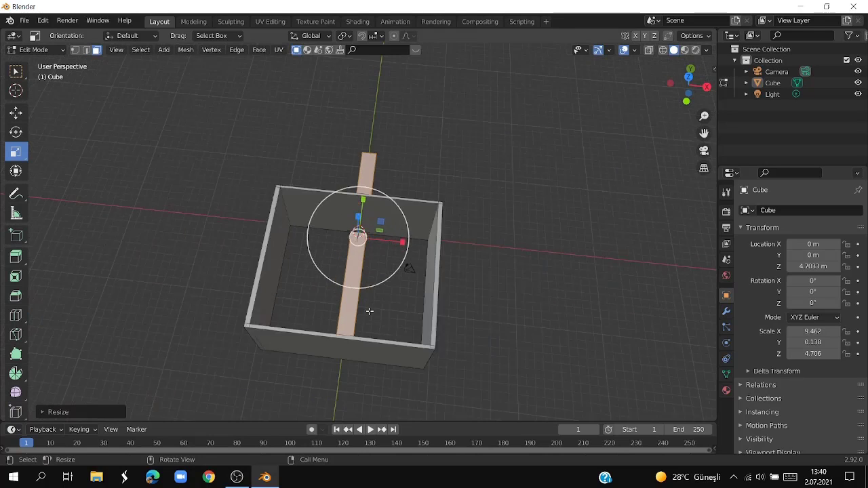
scroll(377, 238, up, 2)
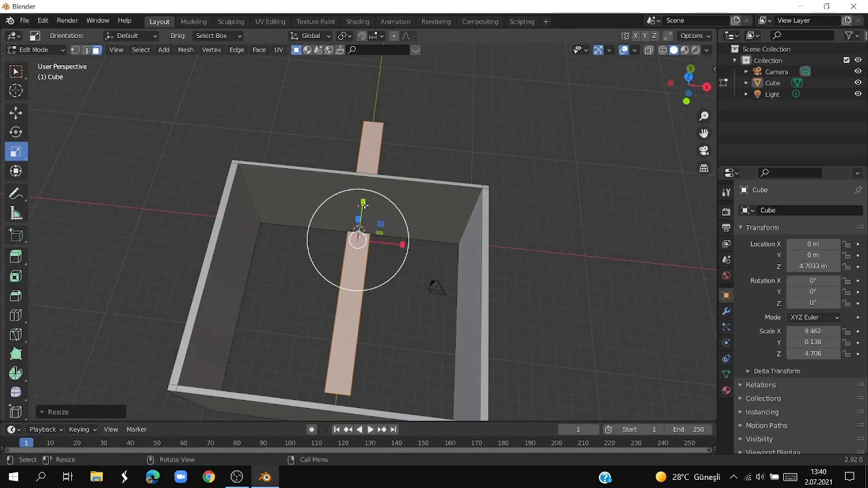
drag(361, 198, 360, 227)
key(g)
key(y)
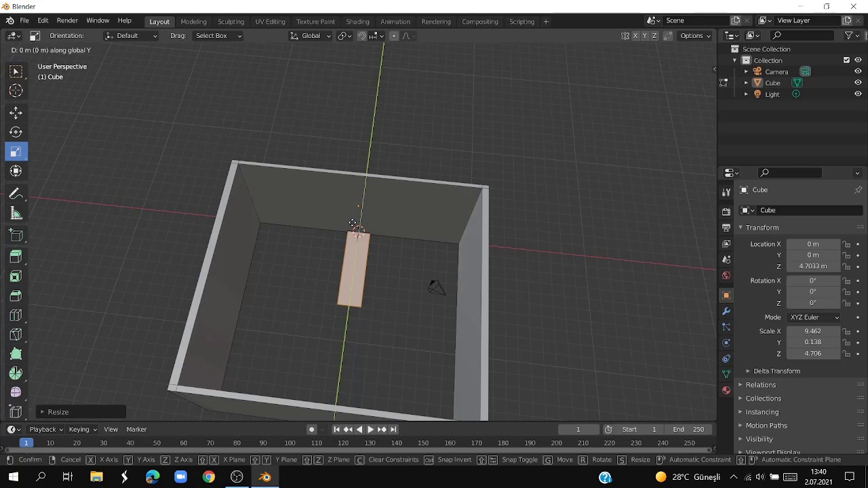
click(339, 242)
Step: From the top view, scale the strip to span front-to-back and widen it along X
mouse_move(339, 241)
middle_down()
mouse_move(555, 236)
mouse_move(568, 163)
middle_up()
scroll(553, 185, up, 1)
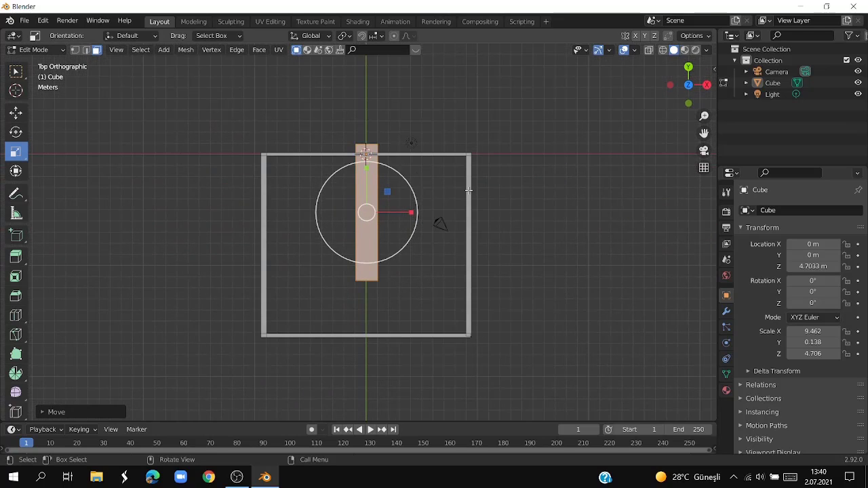
key(g)
key(y)
click(461, 222)
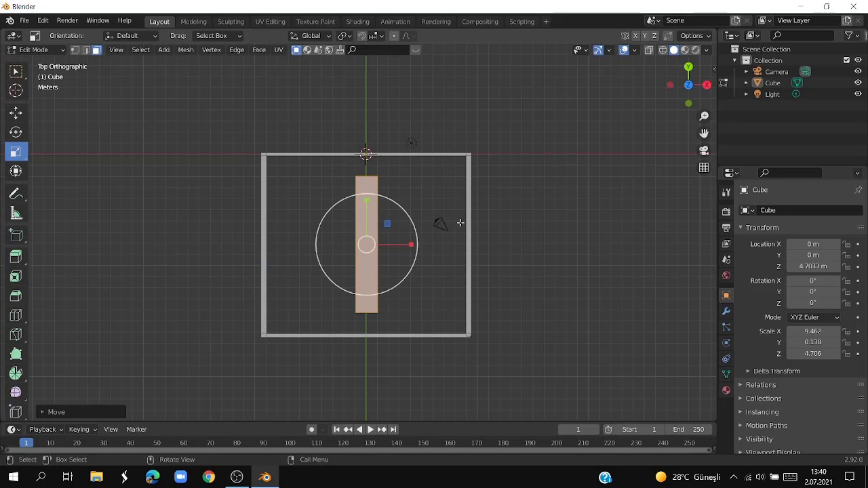
key(s)
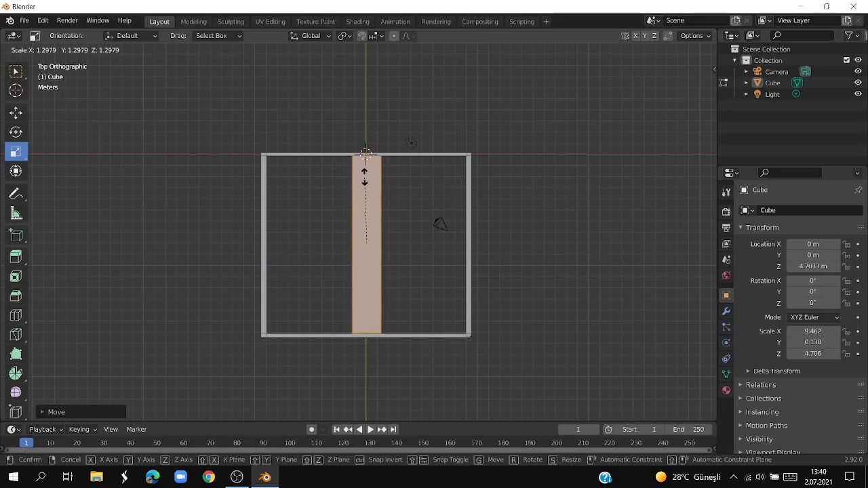
click(362, 174)
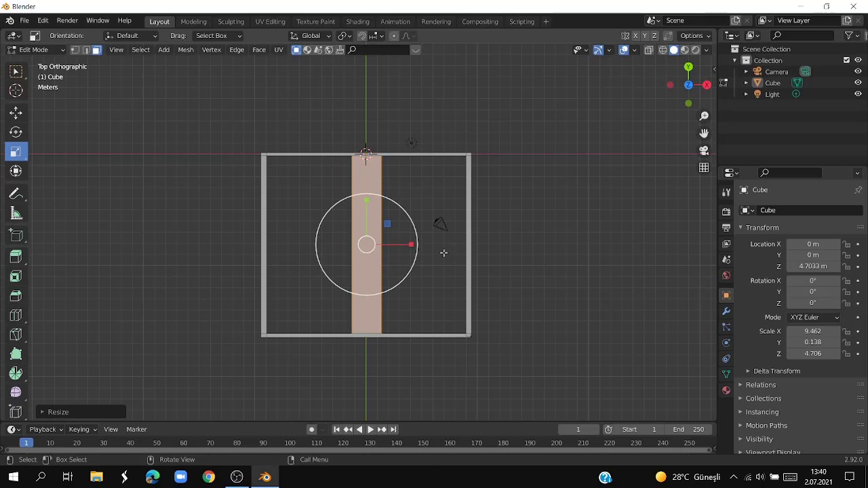
key(s)
key(x)
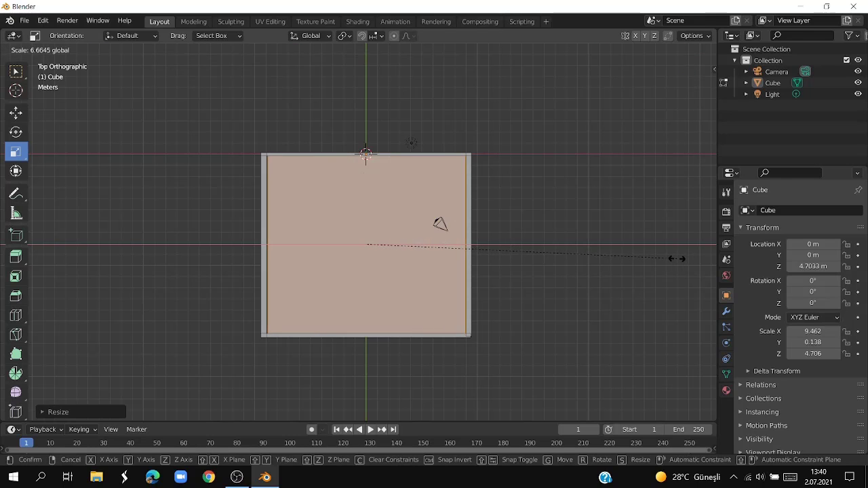
click(683, 258)
mouse_move(645, 273)
middle_down()
mouse_move(585, 316)
mouse_move(610, 262)
mouse_move(700, 232)
mouse_move(265, 229)
mouse_move(169, 240)
mouse_move(416, 296)
mouse_move(626, 302)
mouse_move(640, 215)
mouse_move(624, 246)
mouse_move(629, 314)
mouse_move(556, 278)
mouse_move(599, 184)
mouse_move(663, 209)
mouse_move(703, 198)
middle_up()
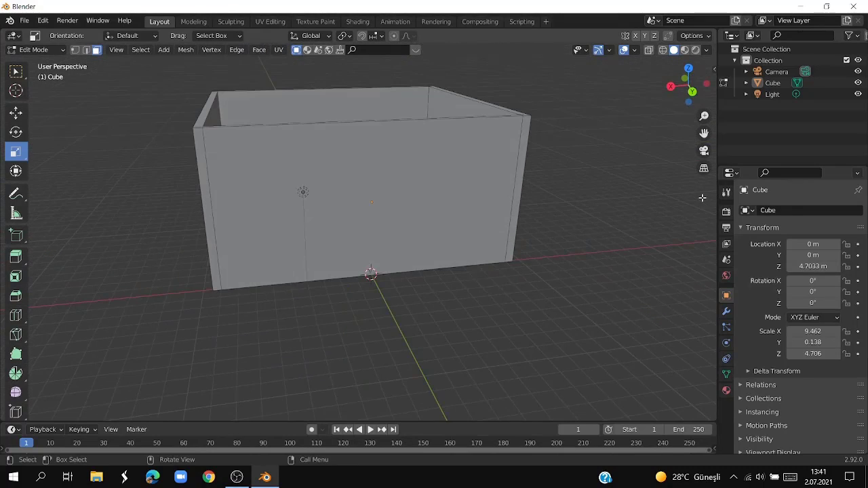
Step: Switch to the Cursor tool while orbiting around the open-topped room box
mouse_move(630, 196)
middle_down()
mouse_move(622, 338)
mouse_move(589, 224)
middle_up()
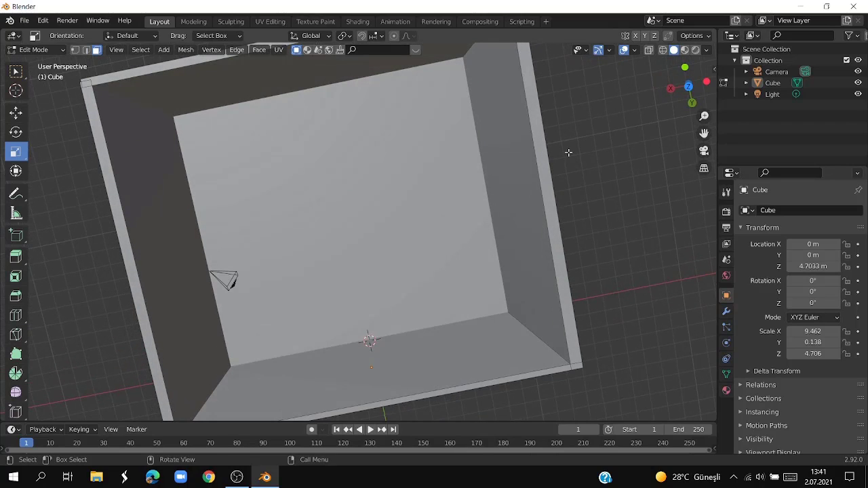
middle_drag(568, 152, 565, 143)
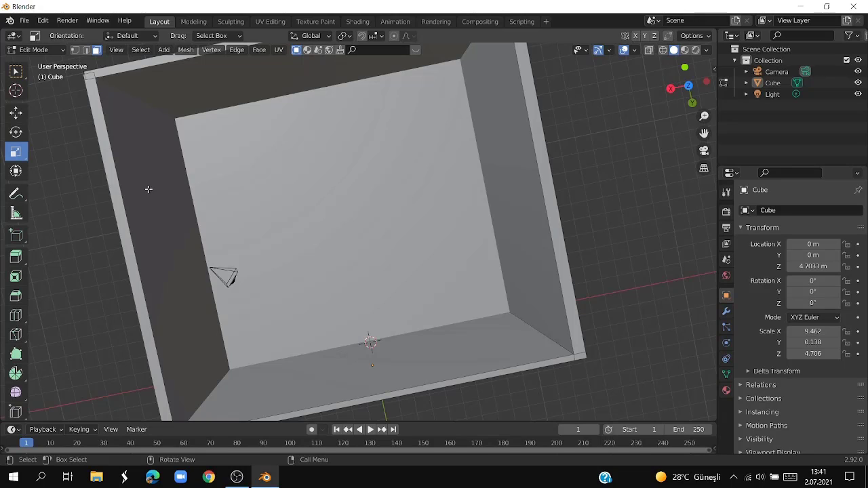
scroll(624, 268, down, 3)
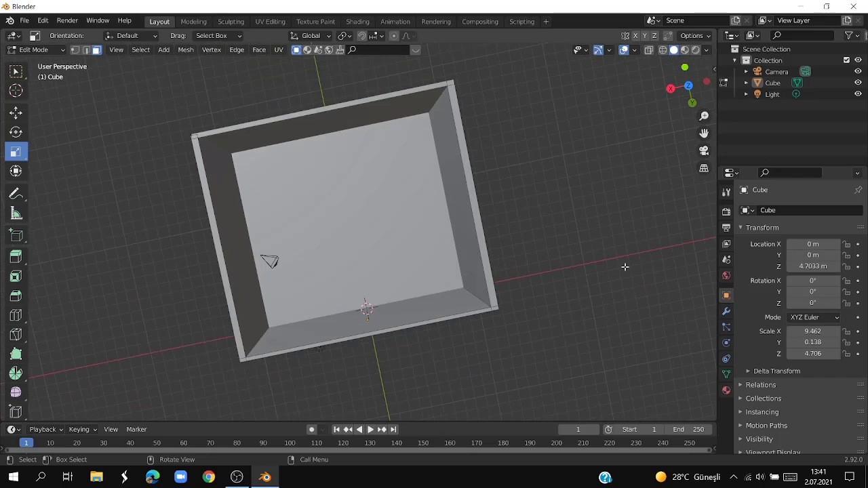
click(17, 91)
mouse_move(589, 233)
middle_down()
mouse_move(577, 265)
mouse_move(471, 258)
middle_up()
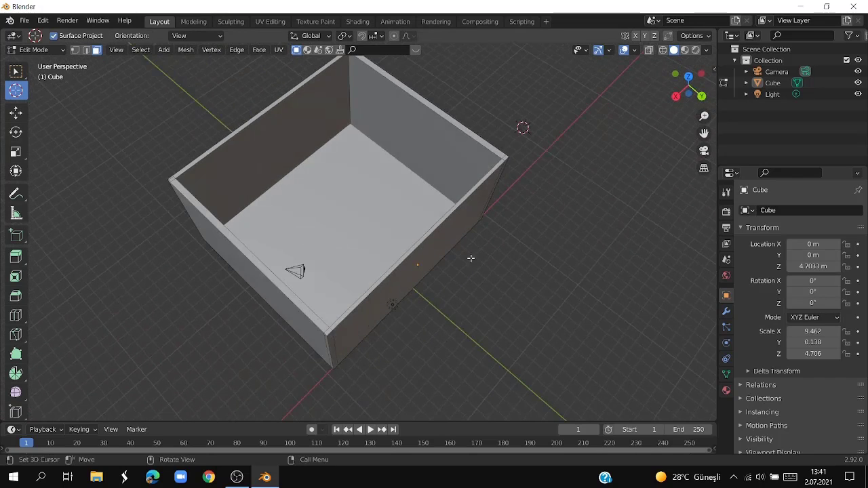
mouse_move(548, 269)
middle_down()
mouse_move(572, 215)
mouse_move(610, 179)
mouse_move(605, 163)
mouse_move(605, 208)
mouse_move(579, 276)
middle_up()
Step: Inspect the box from a straight top view, zooming and panning it to the right
scroll(604, 217, down, 3)
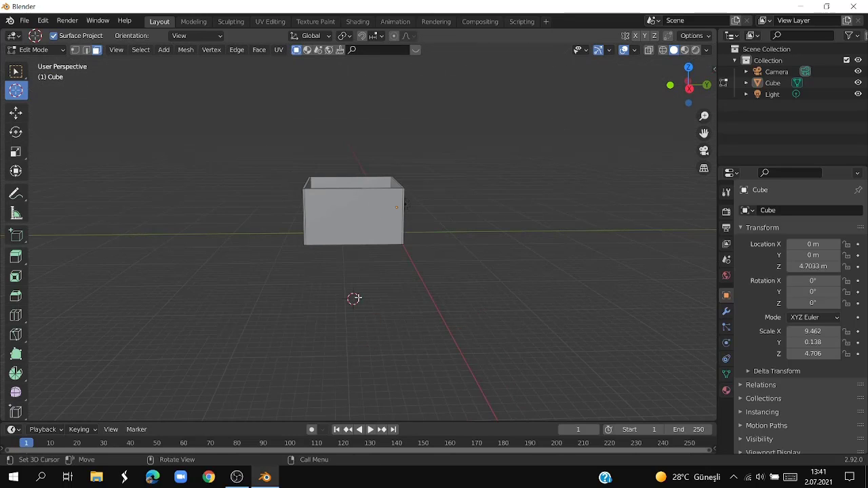
scroll(388, 294, up, 3)
scroll(389, 294, up, 4)
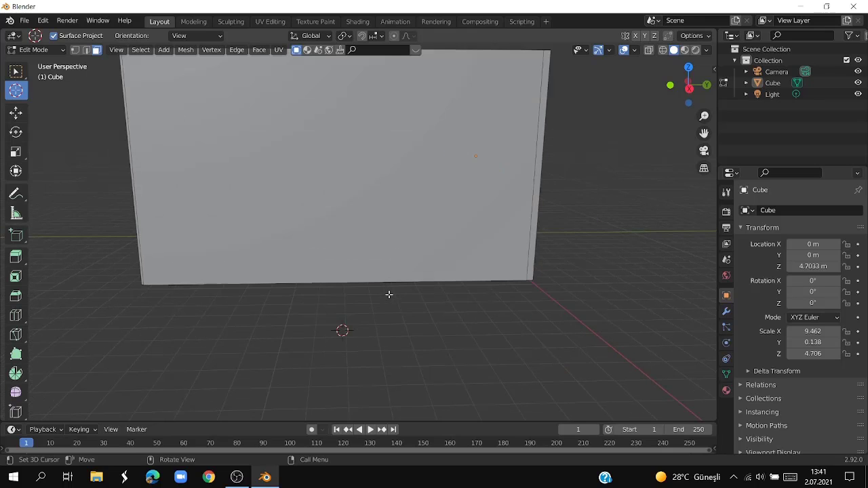
key(KP_7)
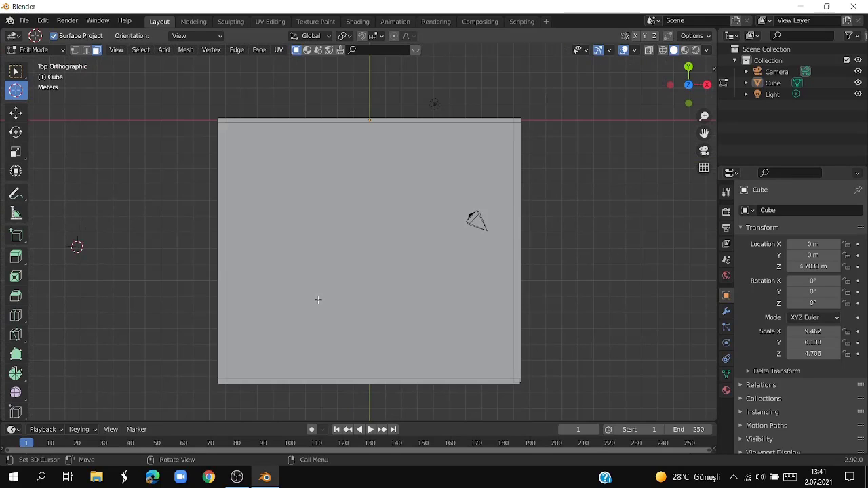
scroll(91, 285, down, 1)
scroll(105, 279, down, 1)
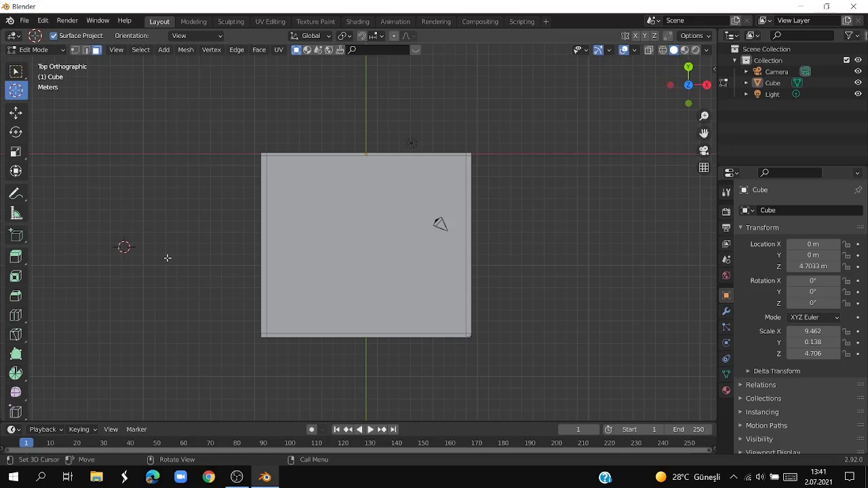
mouse_move(194, 268)
shift+middle_down()
mouse_move(407, 256)
mouse_move(343, 226)
mouse_move(460, 231)
mouse_move(498, 322)
mouse_move(566, 269)
mouse_move(569, 100)
mouse_move(421, 261)
shift+middle_up()
scroll(407, 256, up, 1)
scroll(408, 257, up, 3)
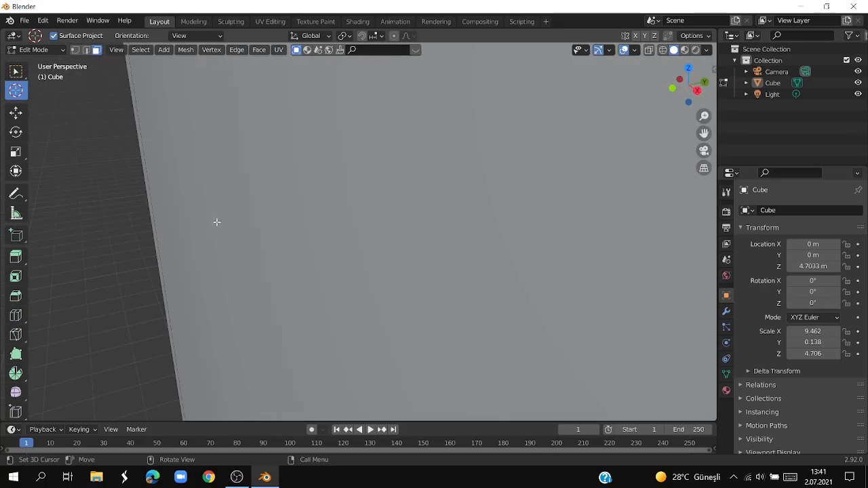
Step: Place the 3D cursor on the floor beside the room and add a cube there
mouse_move(217, 222)
middle_down()
mouse_move(88, 213)
mouse_move(172, 215)
middle_up()
click(261, 220)
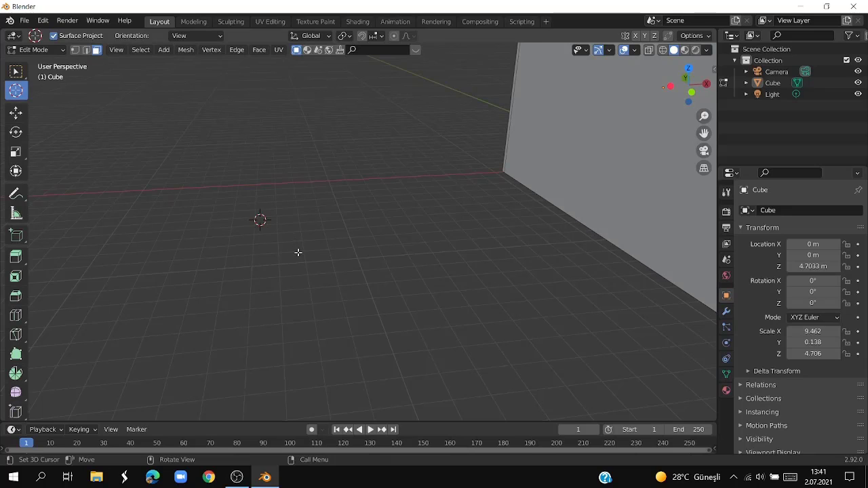
key(shift+a)
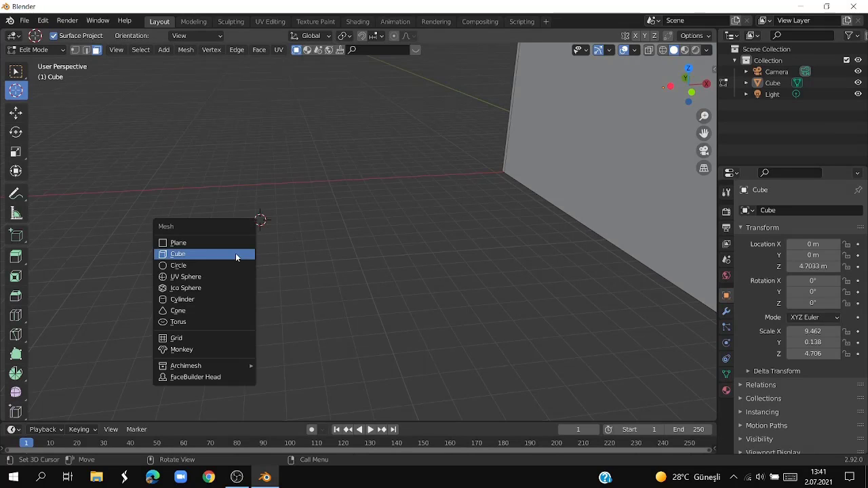
click(189, 253)
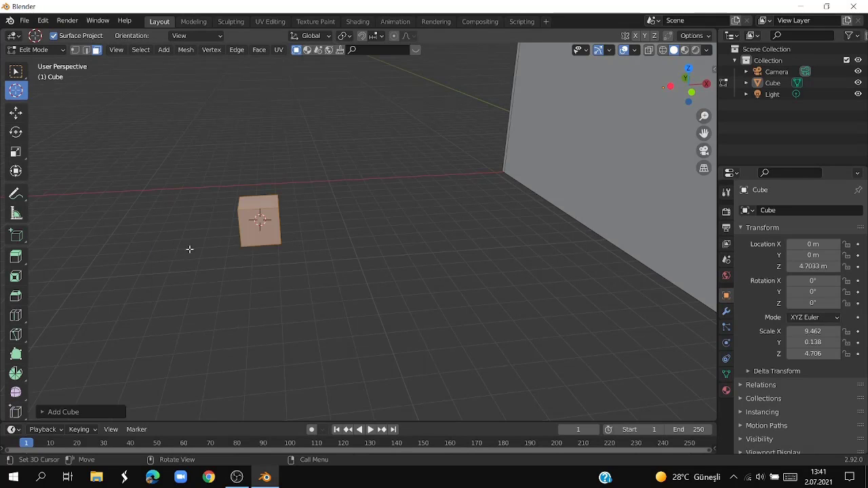
key(KP_3)
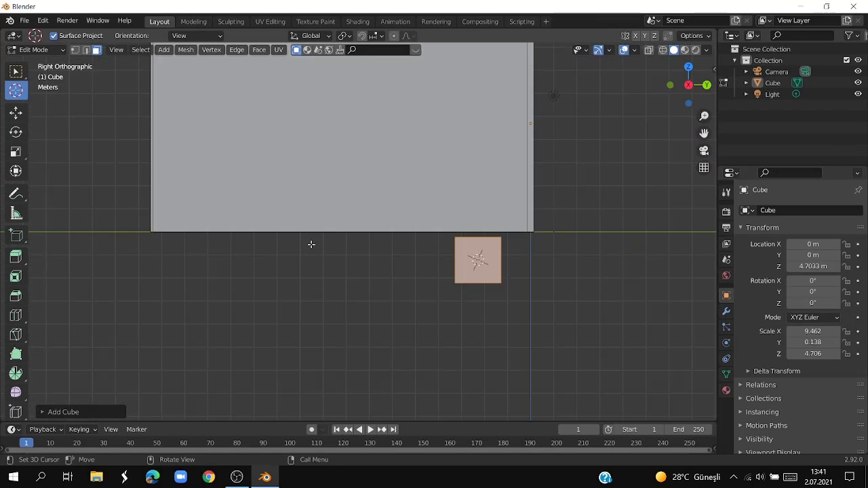
drag(680, 82, 680, 83)
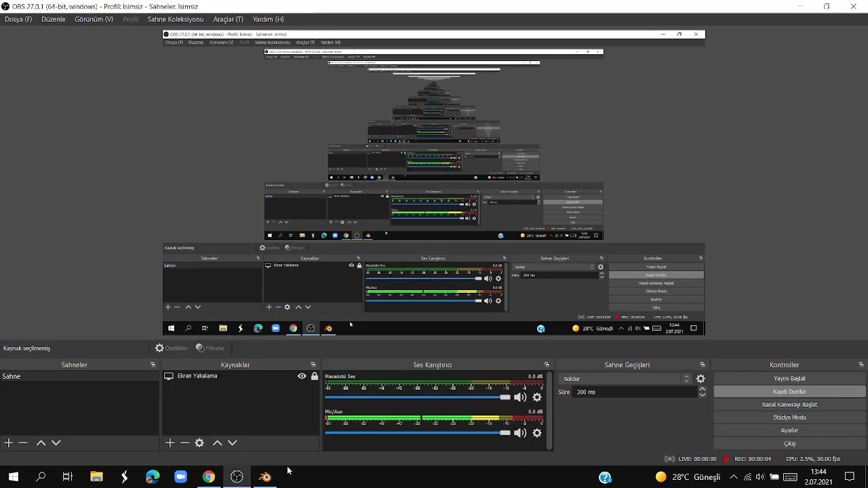
Step: In left ortho view with X-ray on, raise the cube 2.354 m along Z to floor level
click(265, 477)
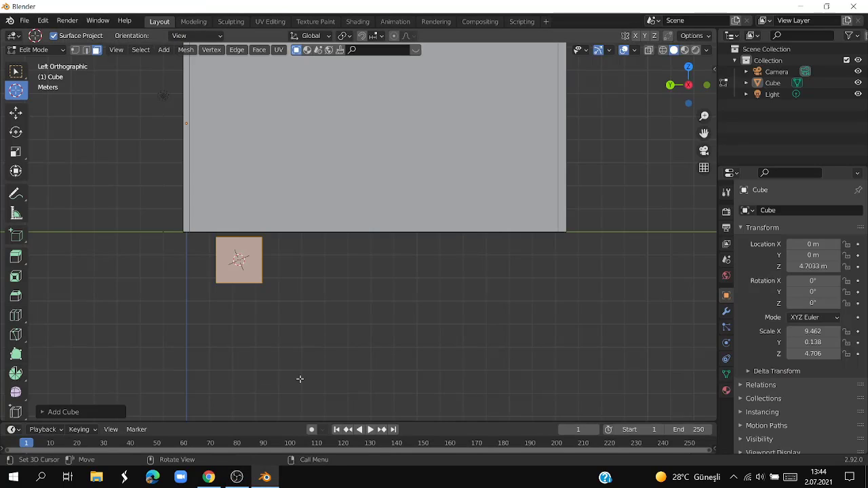
mouse_move(300, 379)
middle_down()
mouse_move(302, 357)
mouse_move(380, 384)
middle_up()
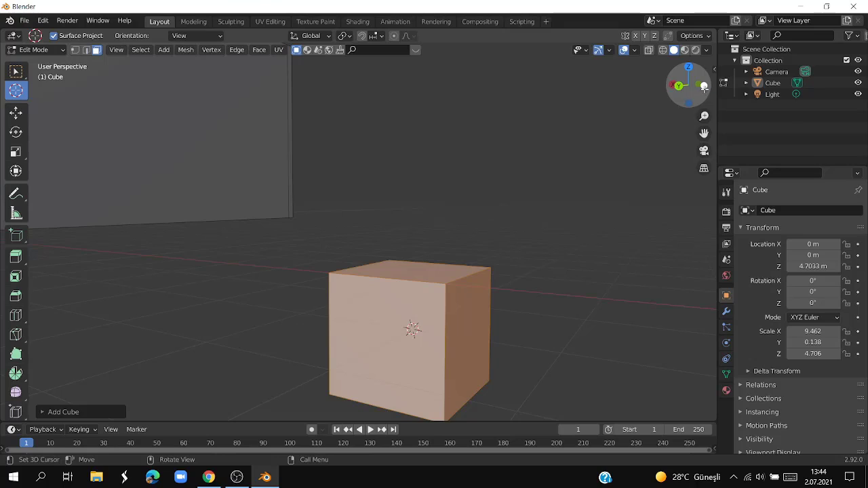
click(706, 89)
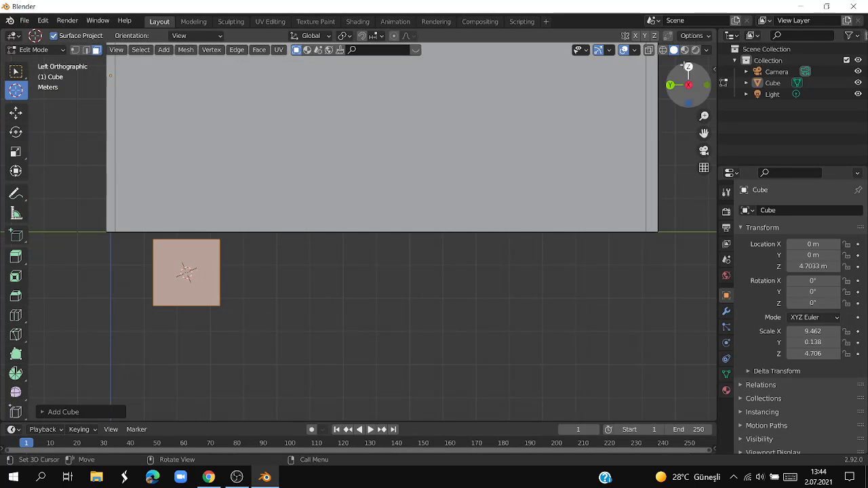
click(649, 50)
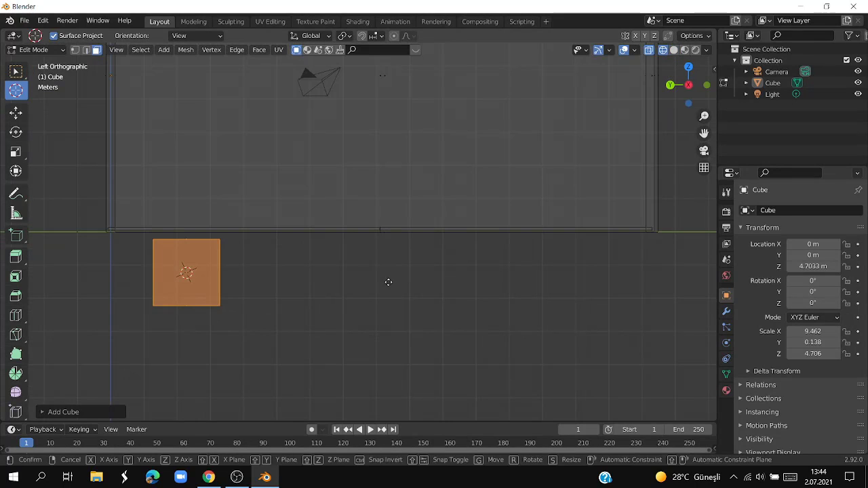
key(g)
key(z)
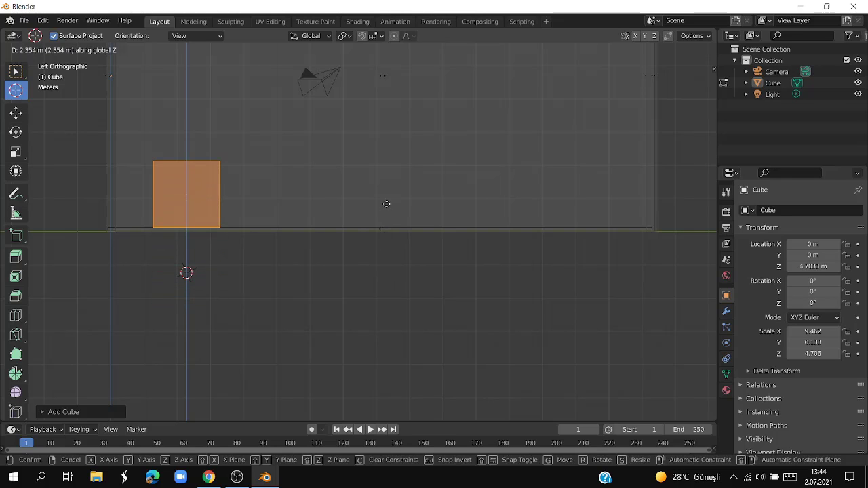
click(385, 214)
middle_drag(424, 335, 509, 336)
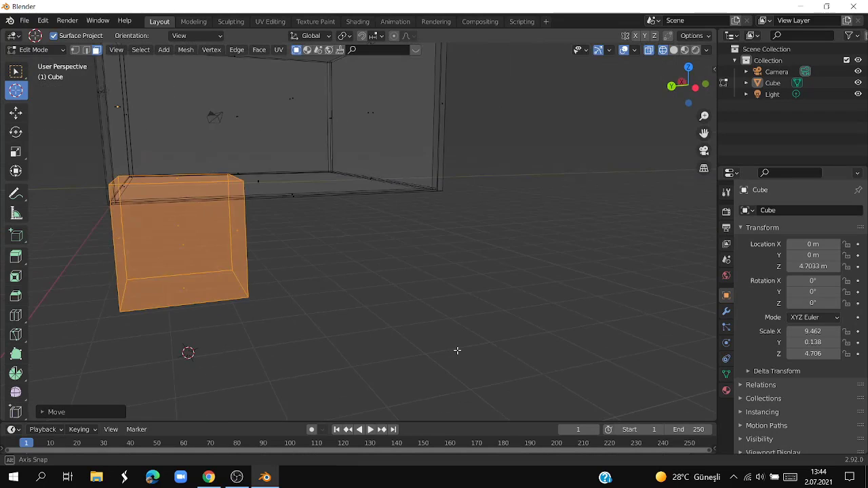
Step: Back in solid shading, flatten the cube along X and stretch it along Z into a thin upright panel
scroll(509, 336, down, 4)
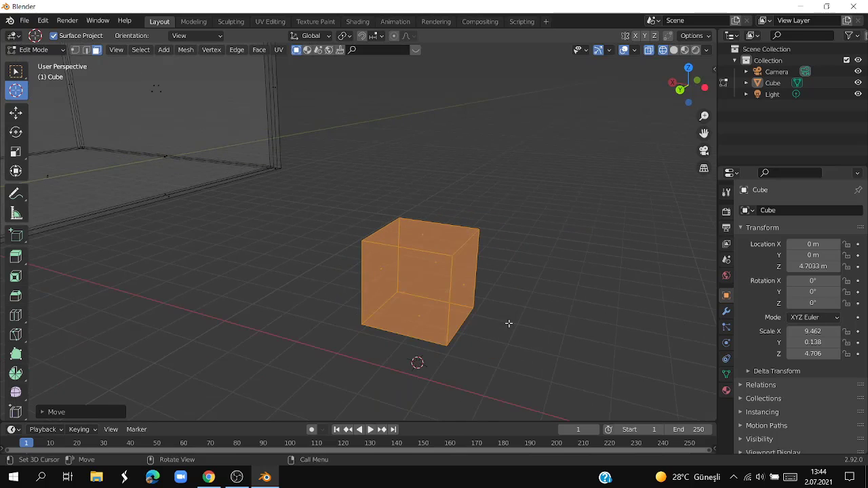
click(673, 50)
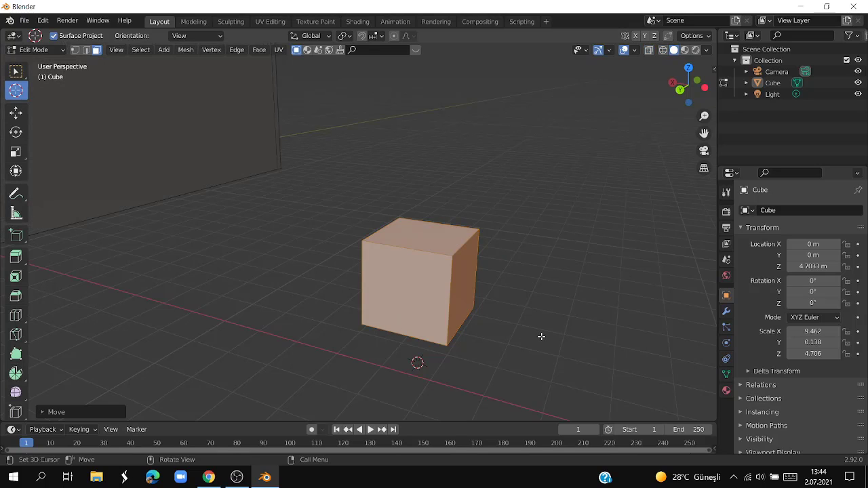
key(s)
key(x)
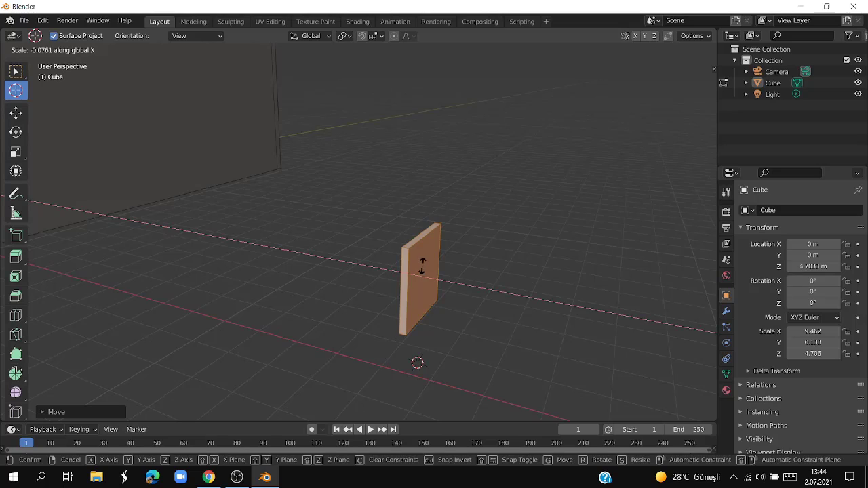
click(428, 268)
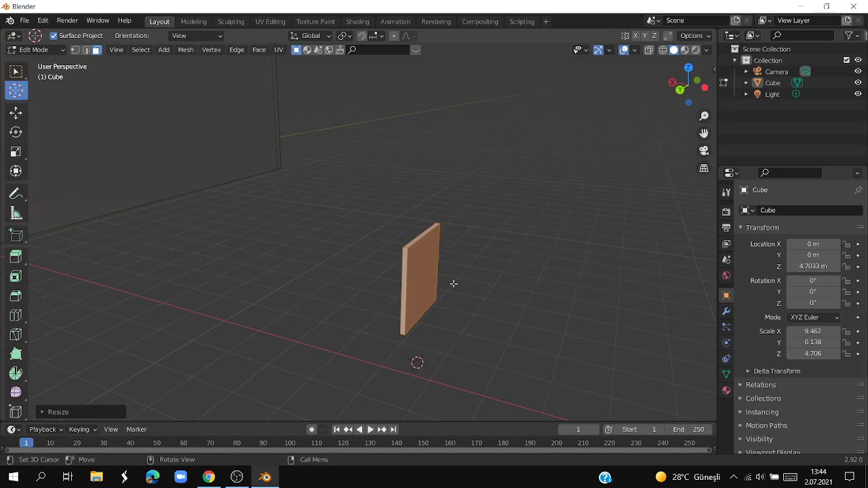
middle_drag(454, 283, 468, 280)
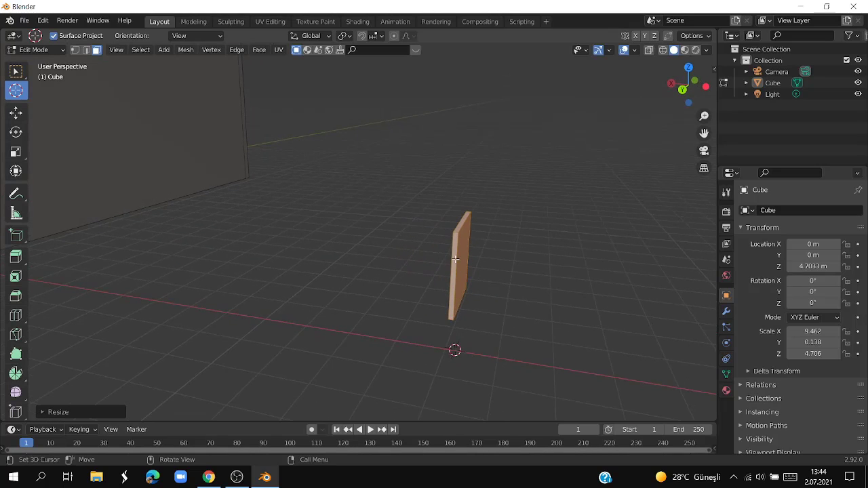
key(s)
key(z)
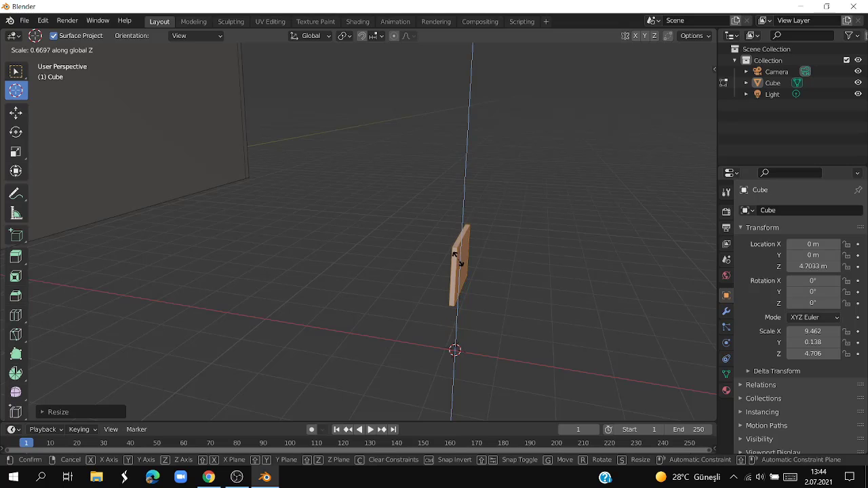
click(494, 262)
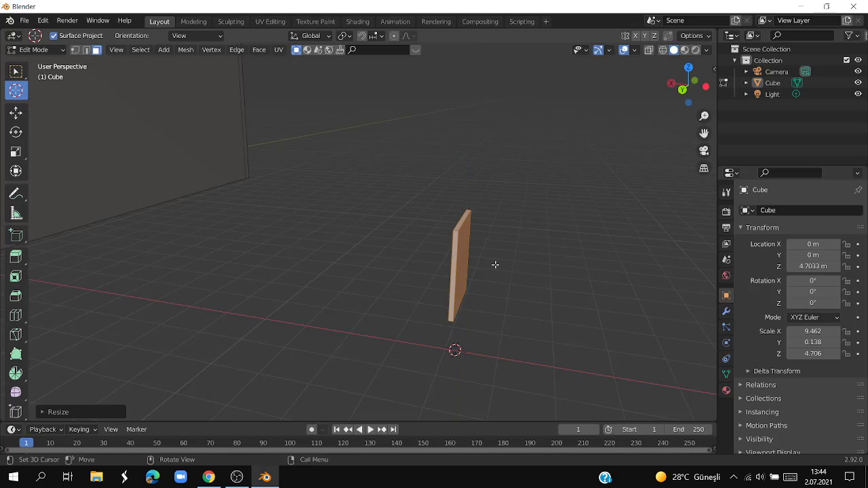
mouse_move(494, 262)
middle_down()
mouse_move(466, 271)
mouse_move(520, 277)
middle_up()
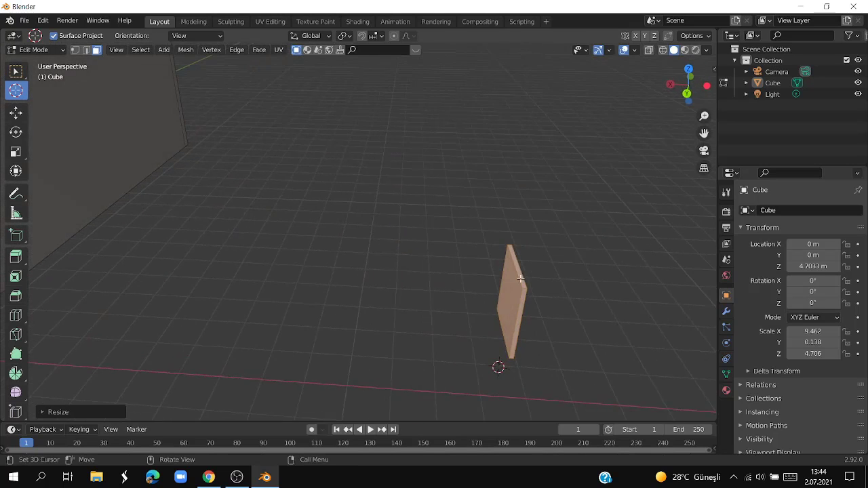
Step: Duplicate the panel and shift the copy 2.45 m along X
key(g)
right_click(520, 276)
key(g)
key(x)
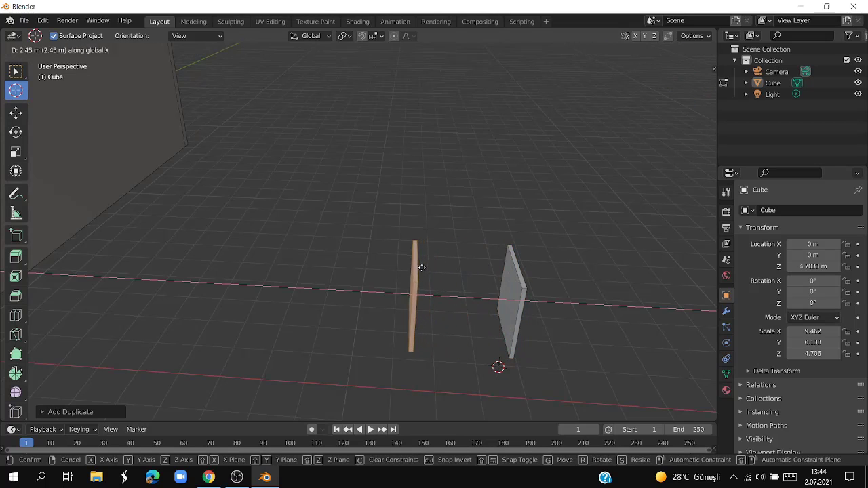
click(401, 266)
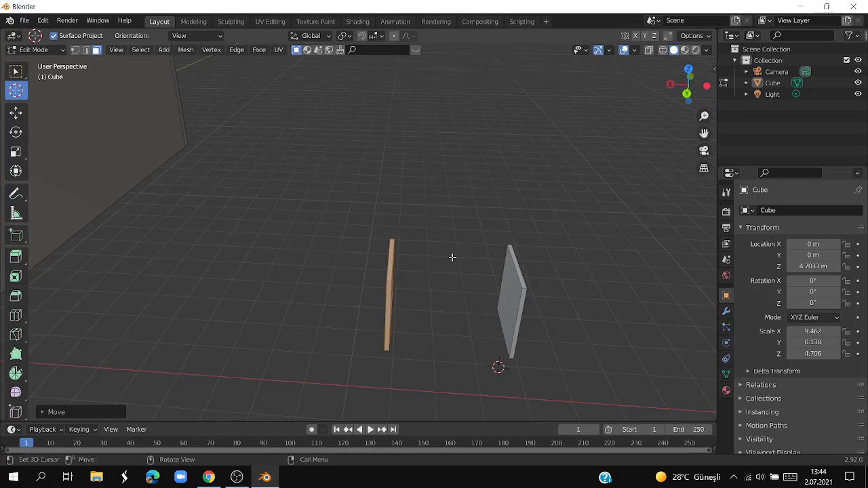
middle_drag(452, 257, 457, 236)
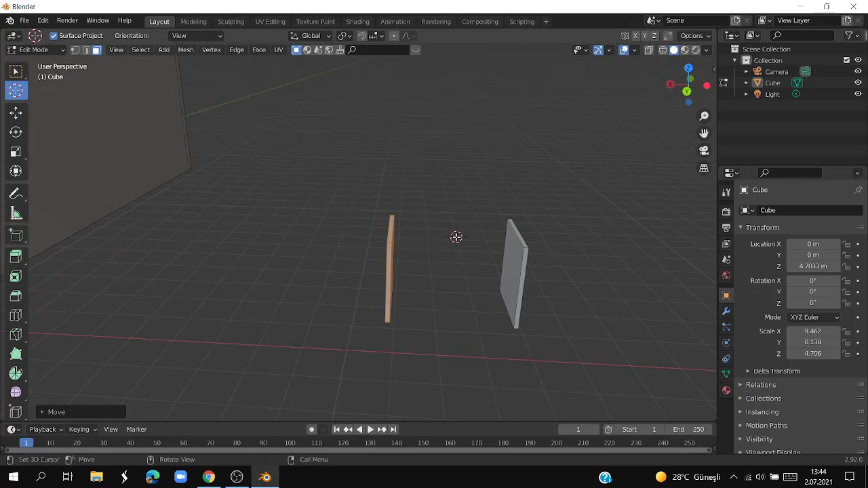
Step: Box-select both side panels, then clear the selection
click(16, 71)
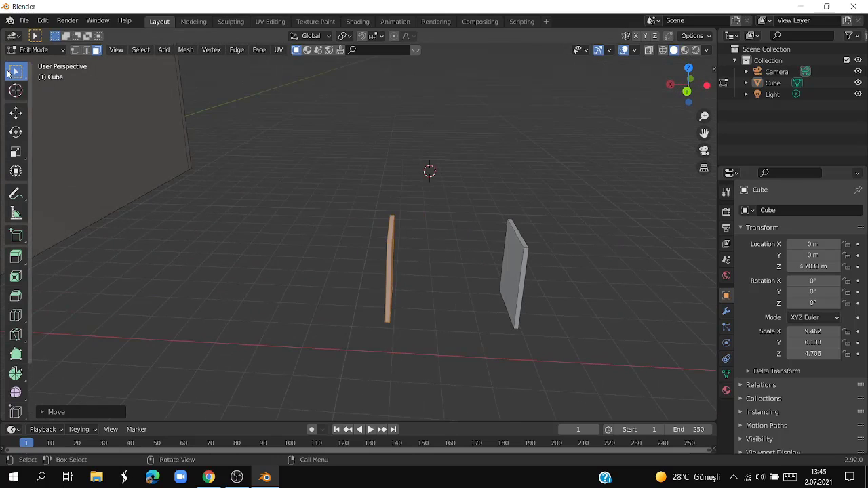
drag(387, 213, 536, 260)
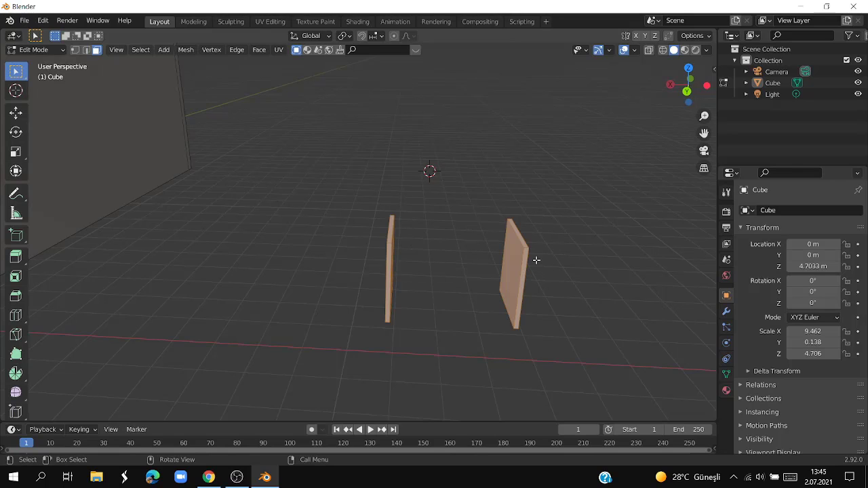
click(418, 207)
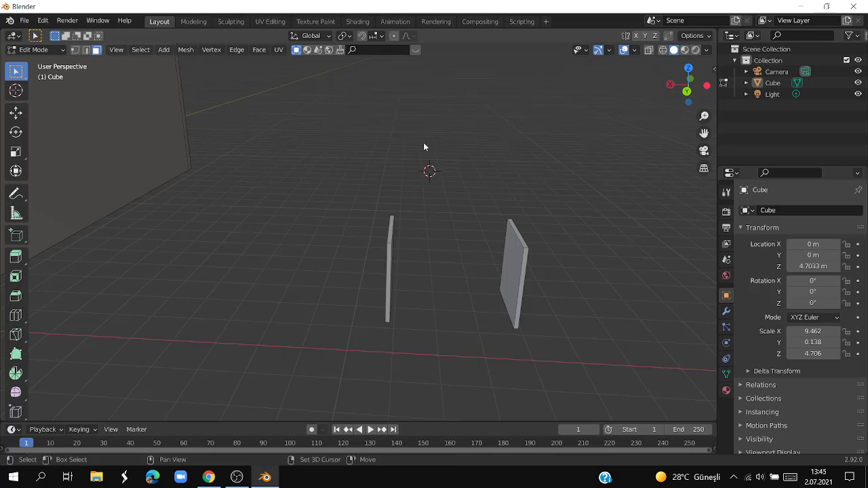
Step: Add a new cube and scale it down twice along Z into a thin desk-top slab
key(shift+a)
click(424, 143)
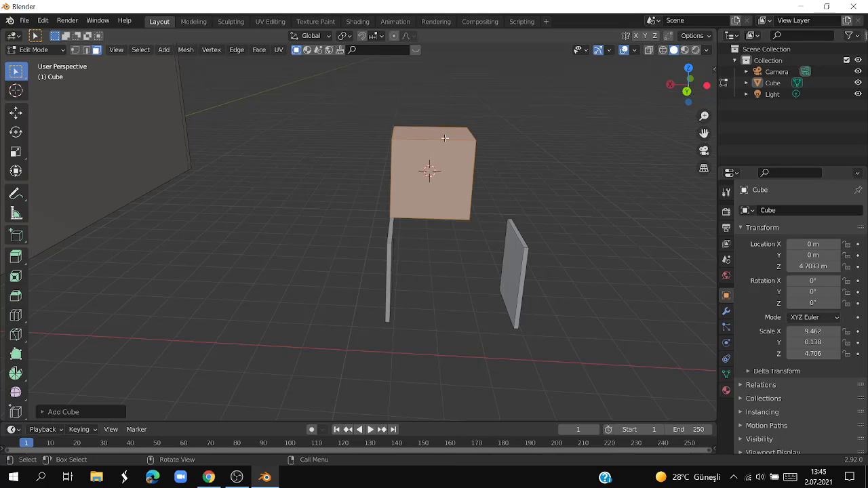
key(KP_3)
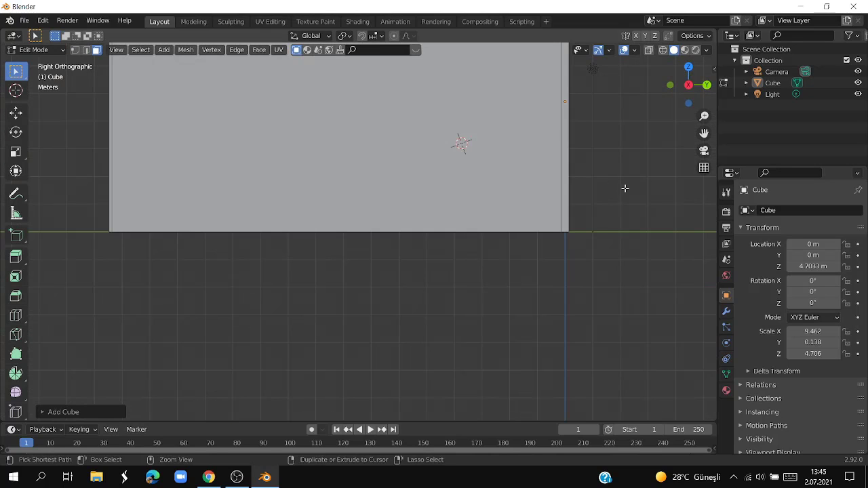
key(ctrl+KP_3)
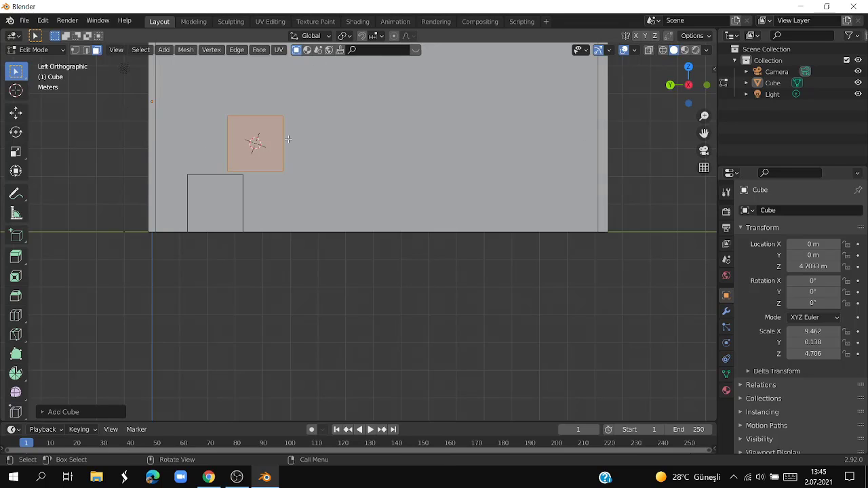
key(s)
key(z)
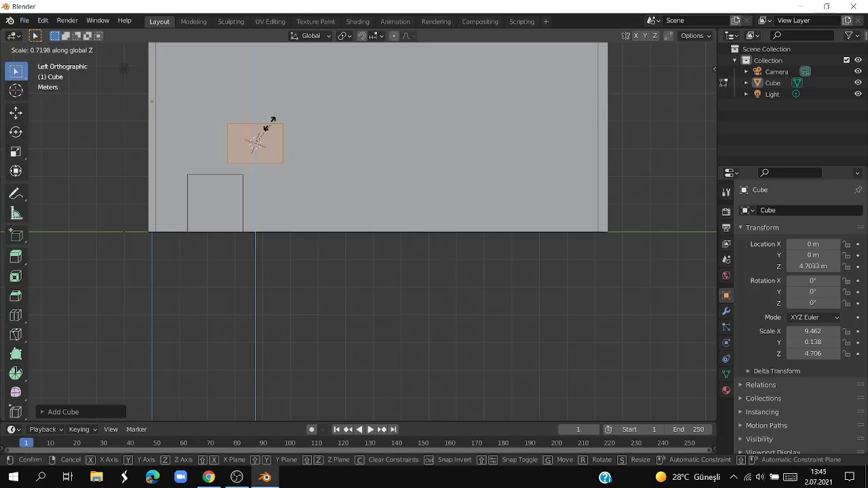
click(253, 143)
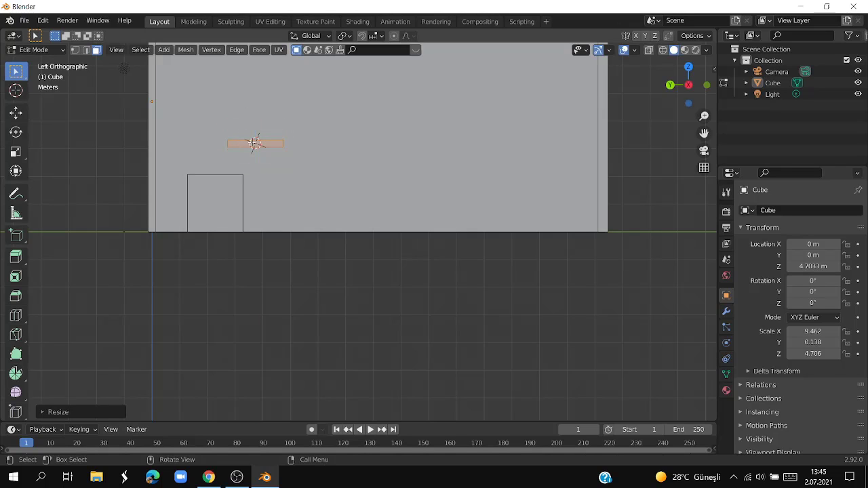
key(s)
key(z)
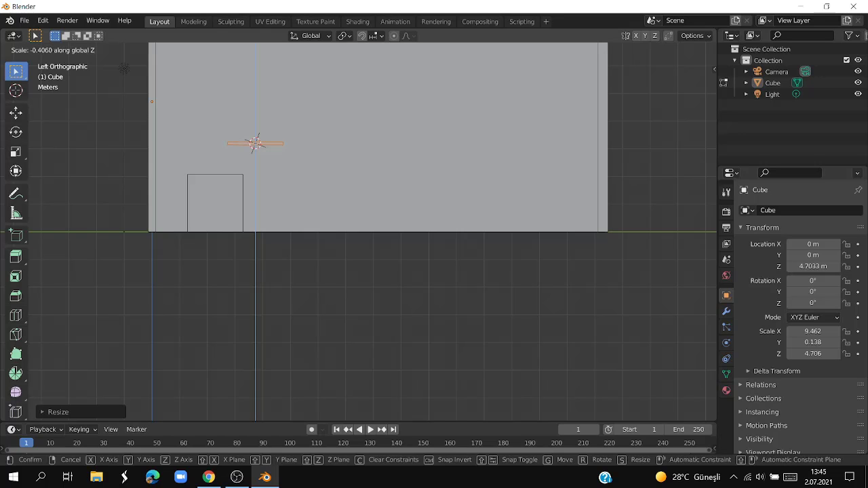
click(293, 153)
mouse_move(329, 268)
middle_down()
mouse_move(486, 342)
mouse_move(486, 310)
middle_up()
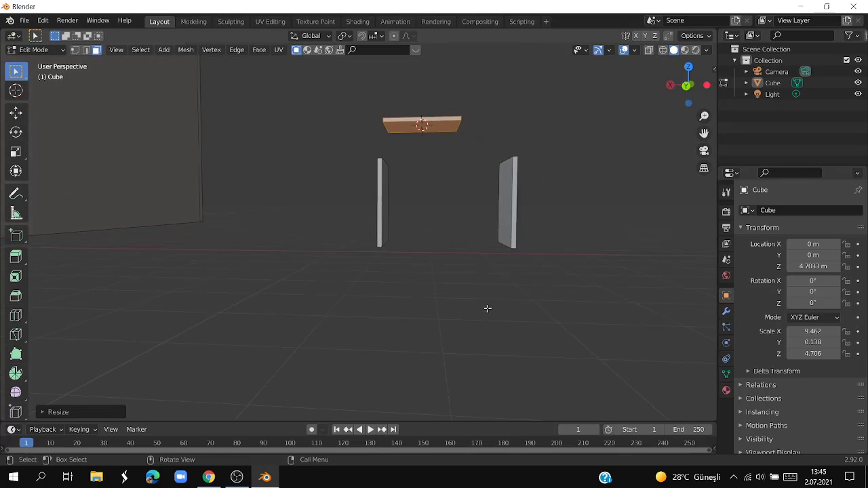
Step: In back ortho view, lower the slab along Z onto the panel tops and shift it along X
click(686, 86)
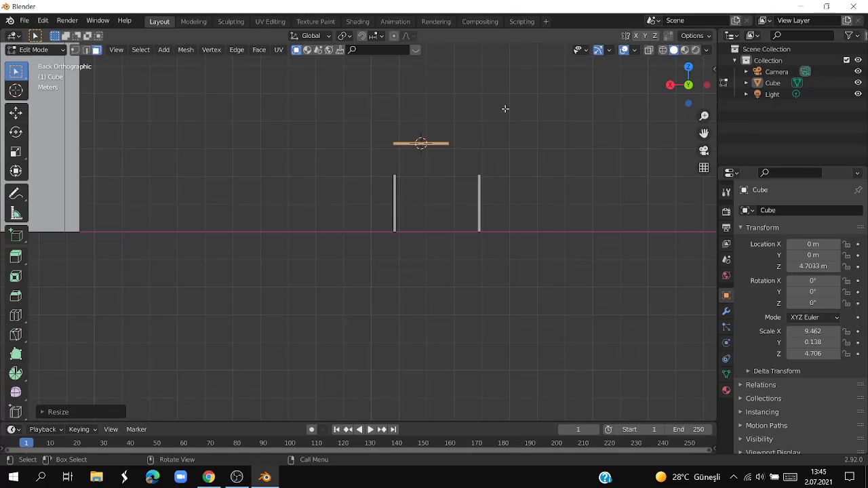
key(g)
key(z)
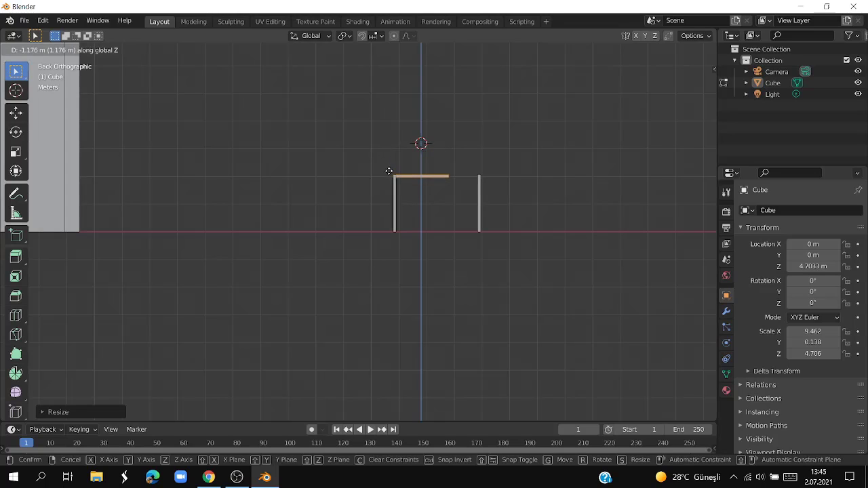
click(389, 168)
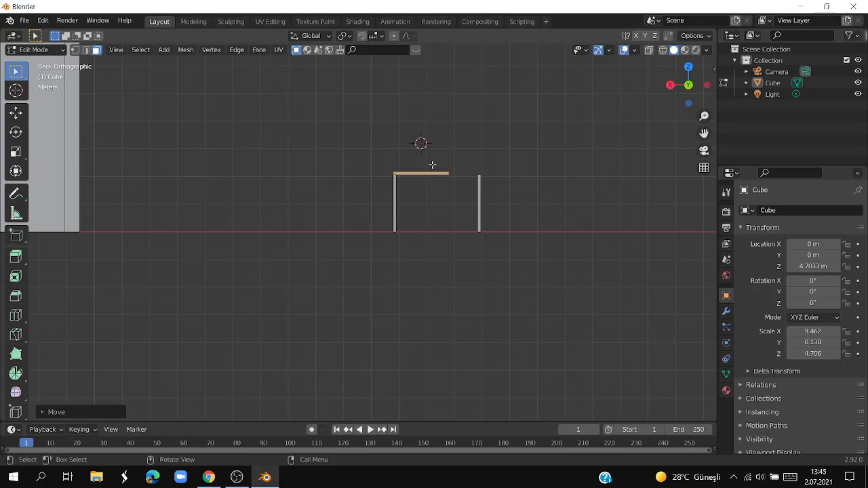
key(g)
key(x)
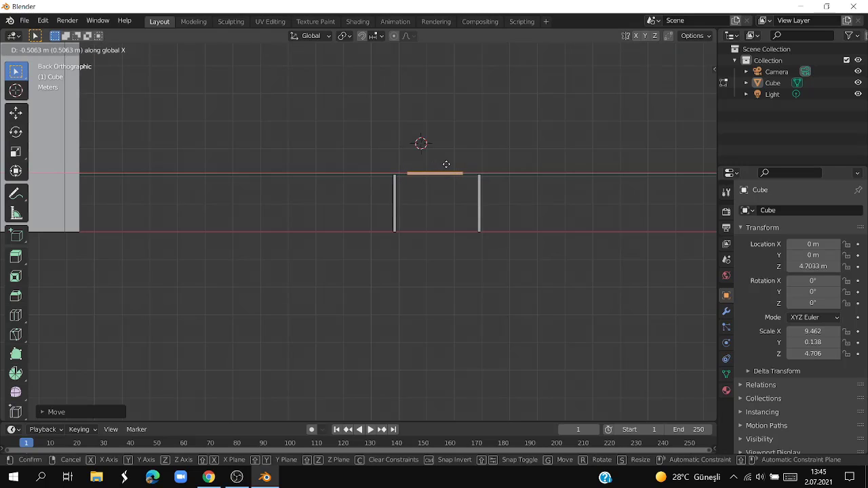
click(449, 164)
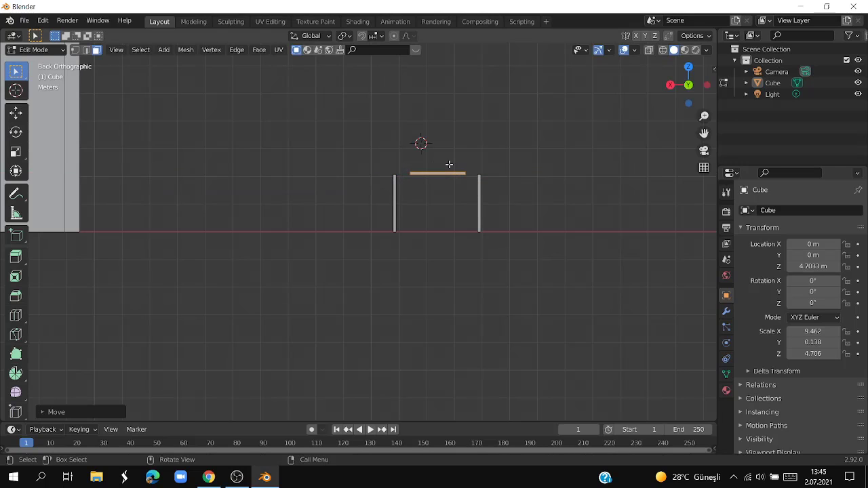
Step: Widen the slab along X to span both panels and nudge it flush with their edges
key(s)
key(x)
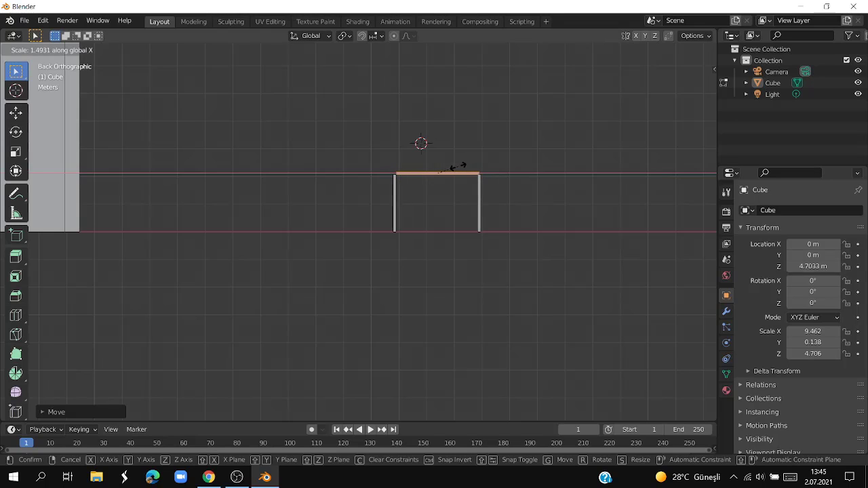
click(460, 166)
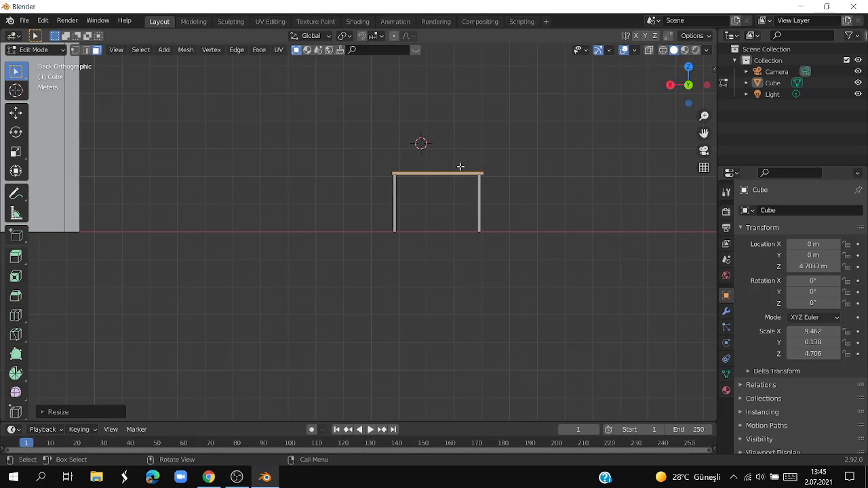
key(g)
key(x)
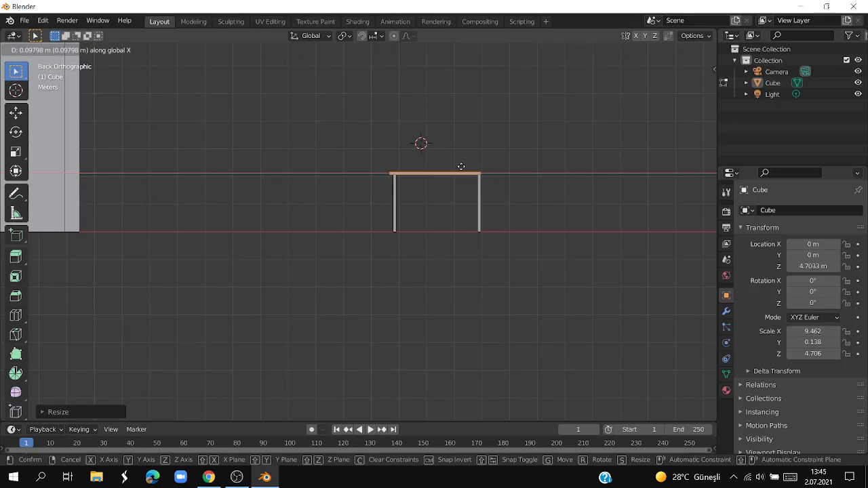
click(462, 166)
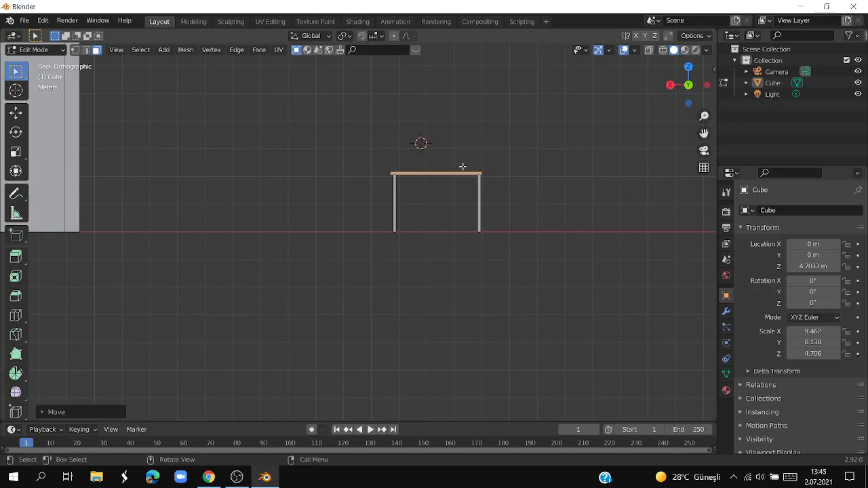
mouse_move(462, 166)
middle_down()
mouse_move(436, 121)
mouse_move(485, 144)
mouse_move(635, 275)
mouse_move(345, 215)
mouse_move(370, 233)
mouse_move(439, 233)
mouse_move(453, 197)
mouse_move(489, 194)
mouse_move(511, 239)
middle_up()
Step: In top view, slide the desk top along Y to sit squarely over both panels
key(KP_7)
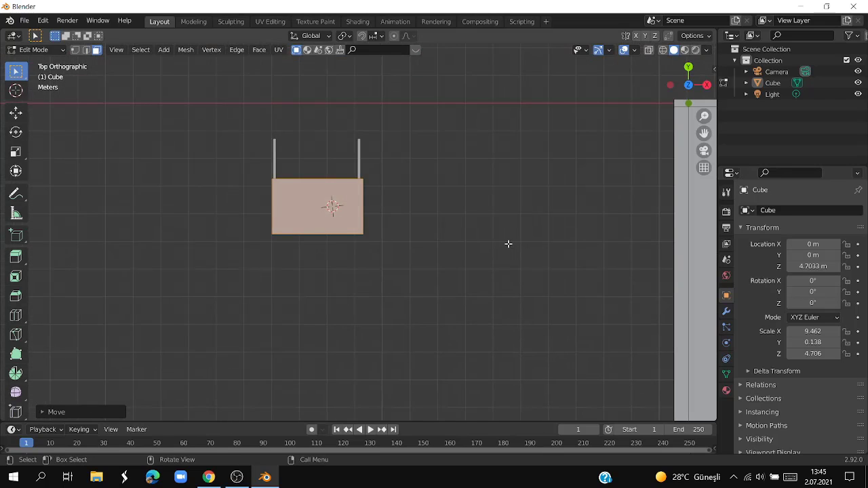
key(g)
key(y)
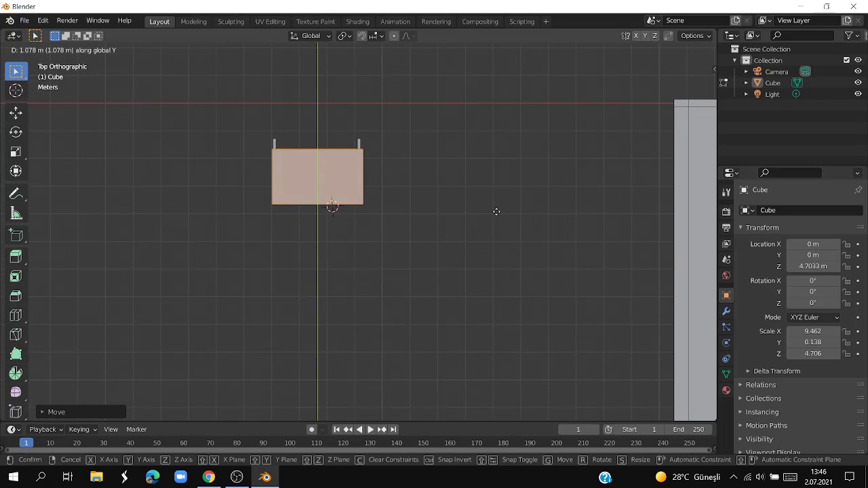
click(502, 203)
click(508, 221)
Step: Orbit to a diagonal view of the desk and select its top
mouse_move(507, 221)
middle_down()
mouse_move(498, 194)
mouse_move(579, 148)
mouse_move(330, 149)
mouse_move(345, 156)
mouse_move(363, 242)
mouse_move(453, 235)
middle_up()
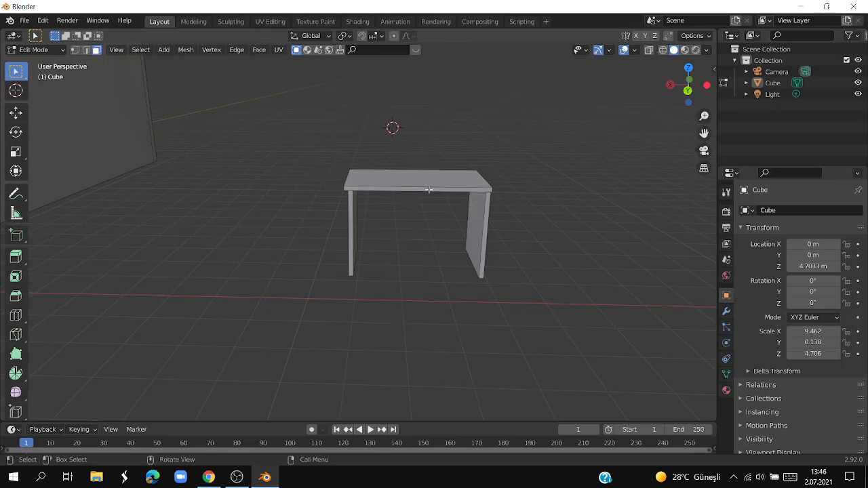
middle_drag(455, 280, 507, 281)
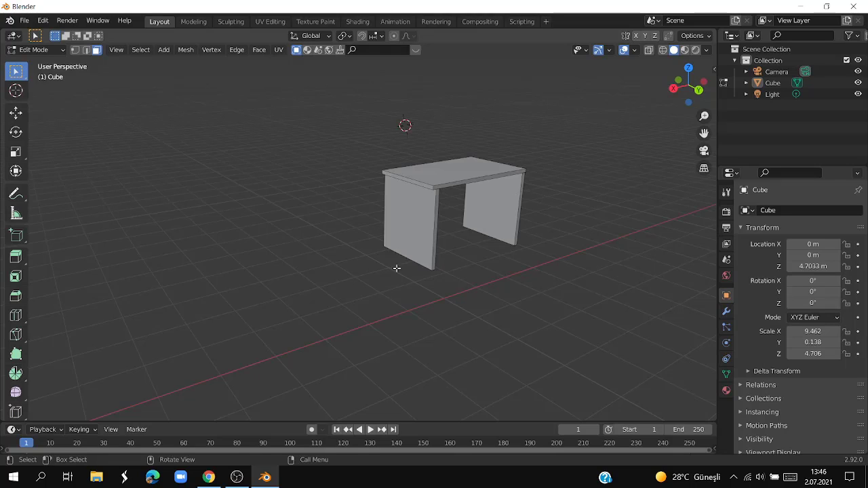
click(457, 177)
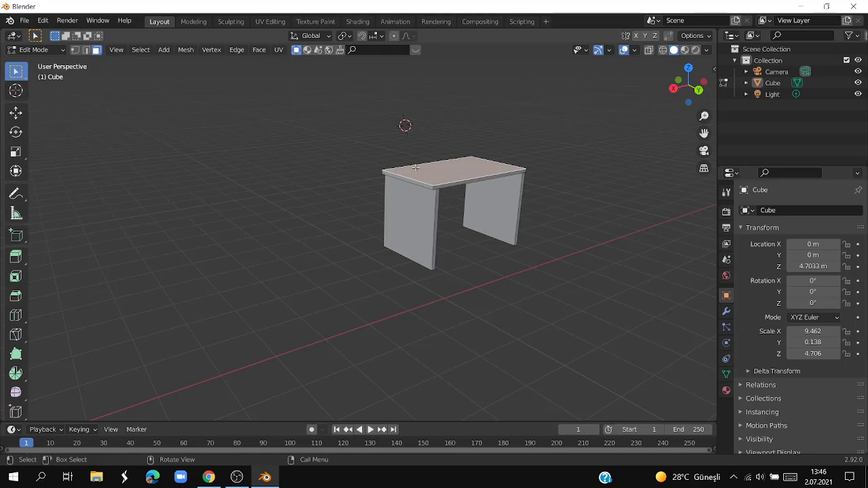
drag(416, 168, 384, 168)
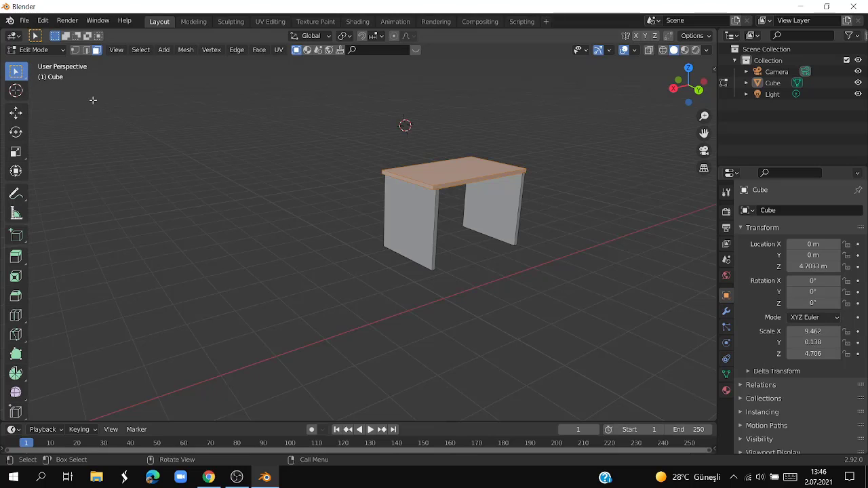
Step: Duplicate the desk top beside the desk, undo a Y resize, and rotate the copy about Y
key(shift+d)
click(637, 146)
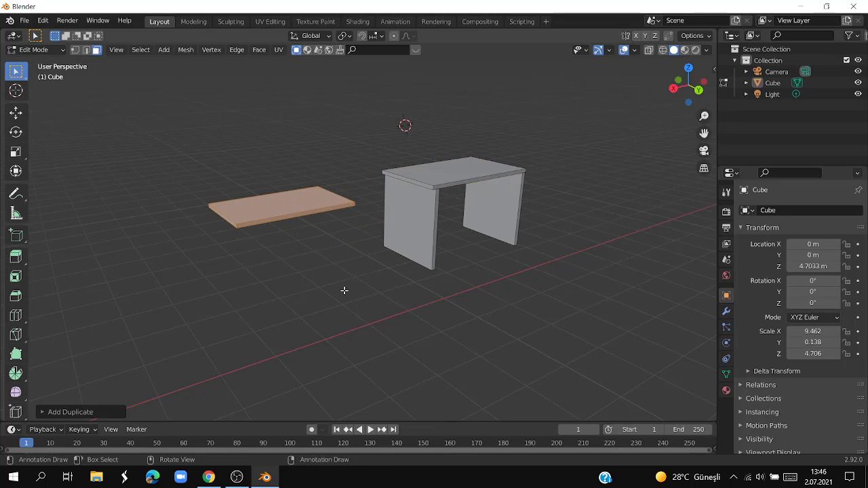
key(s)
key(y)
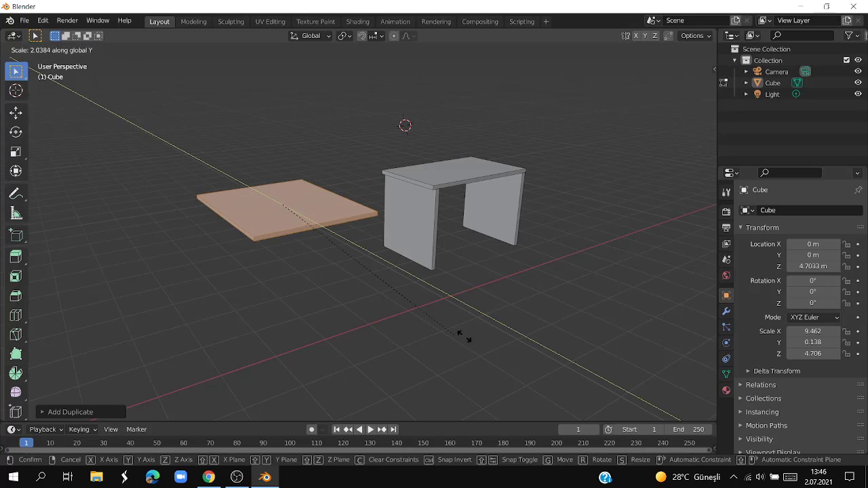
click(585, 351)
key(ctrl+z)
key(r)
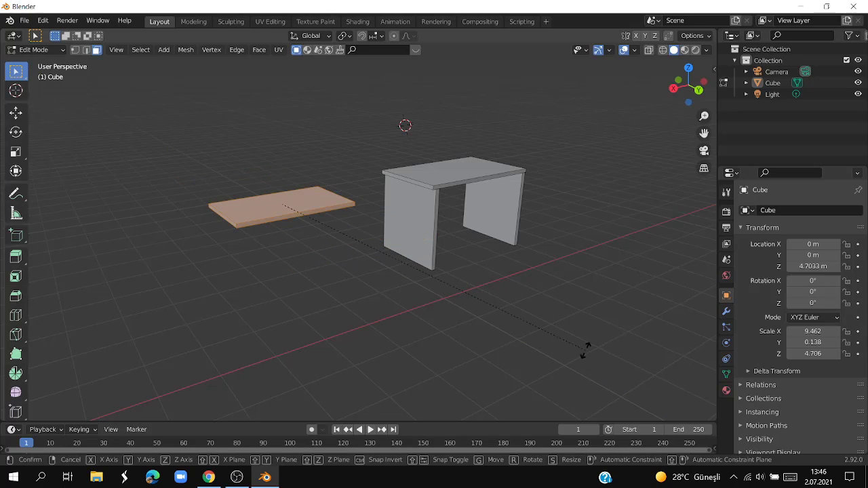
key(y)
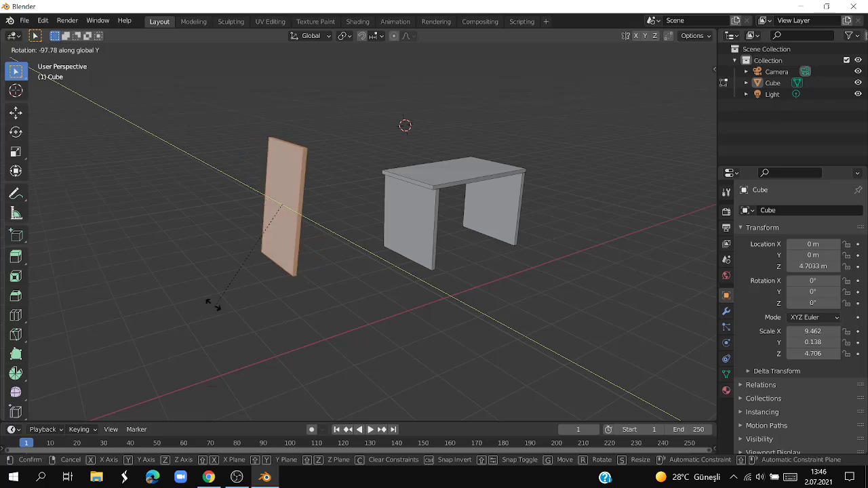
click(189, 224)
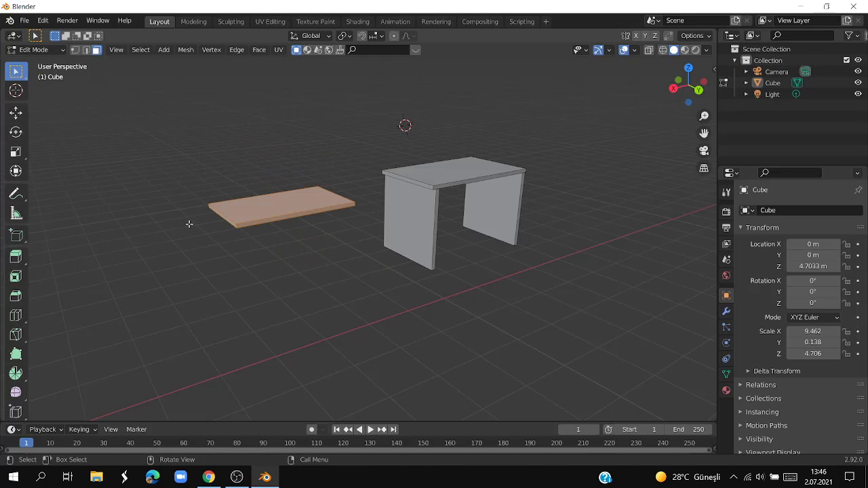
Step: Rotate the copied plate upright about X, setting the redo-panel angle to -90
key(r)
key(x)
click(278, 154)
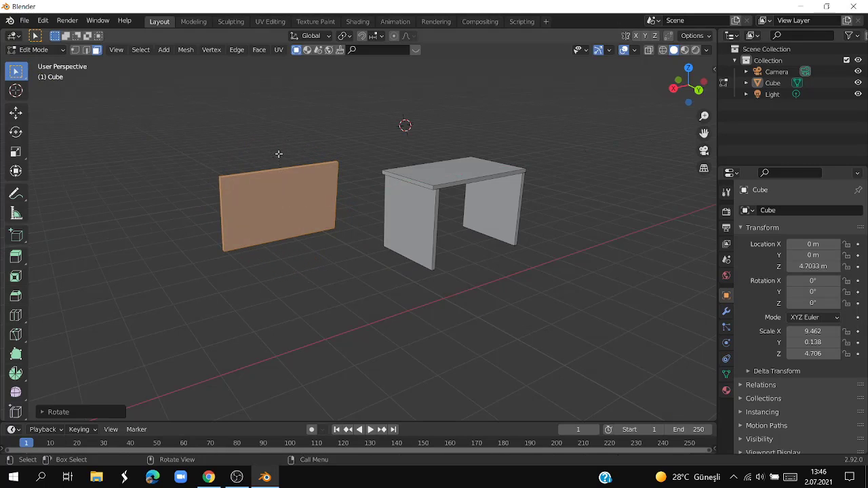
click(89, 413)
click(144, 372)
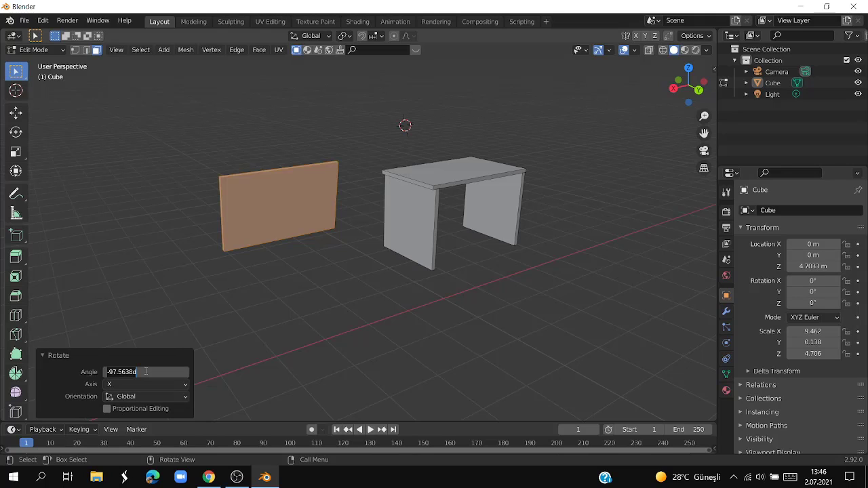
text(-90)
key(Return)
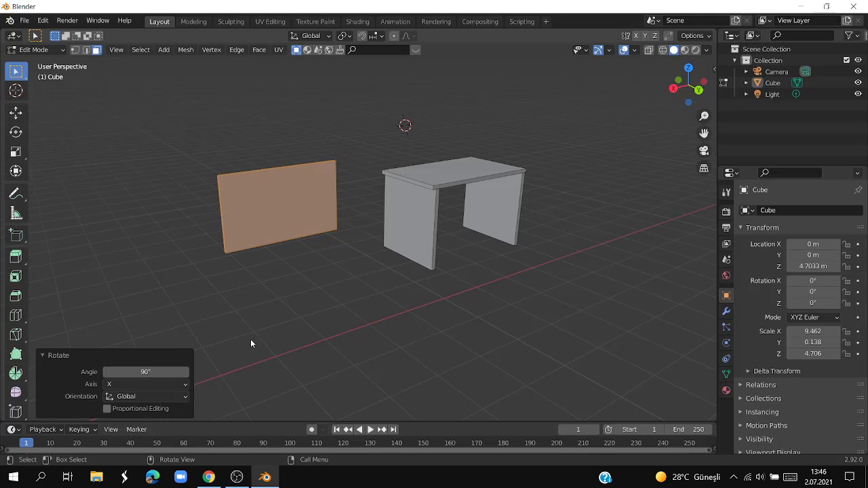
click(239, 201)
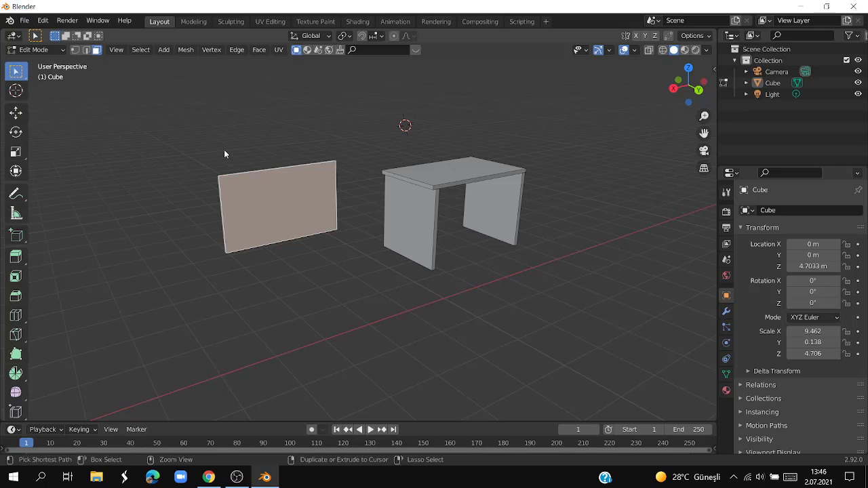
Step: Cut the panel to about two-thirds height along Z and move and resize it between the legs in back view
key(s)
key(z)
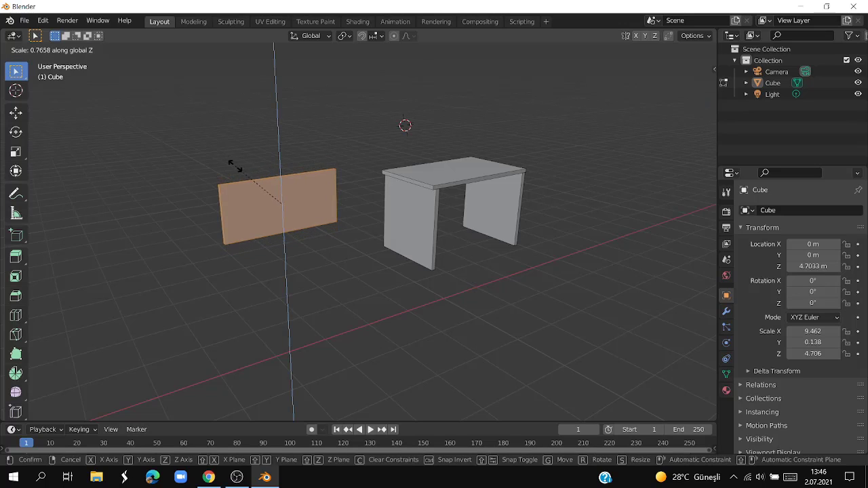
click(245, 167)
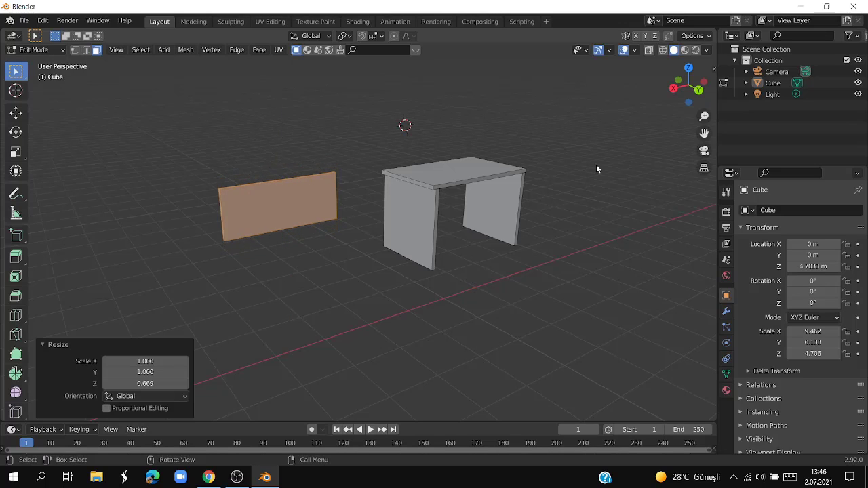
click(699, 91)
key(g)
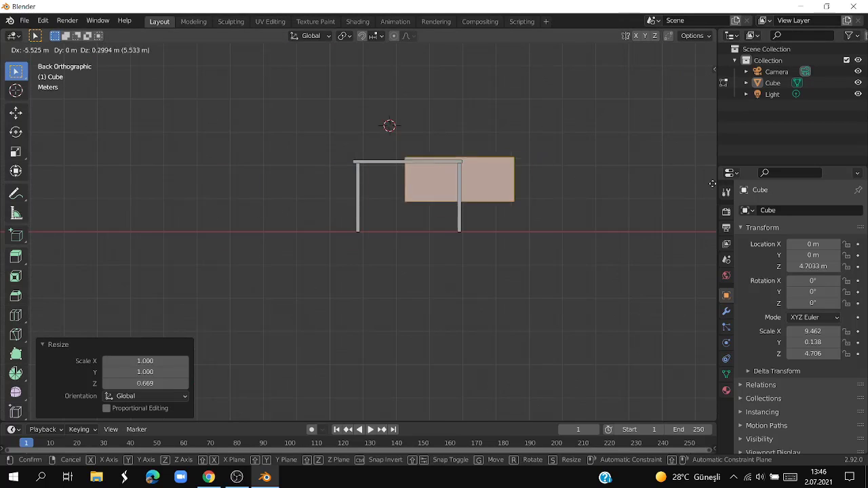
click(678, 191)
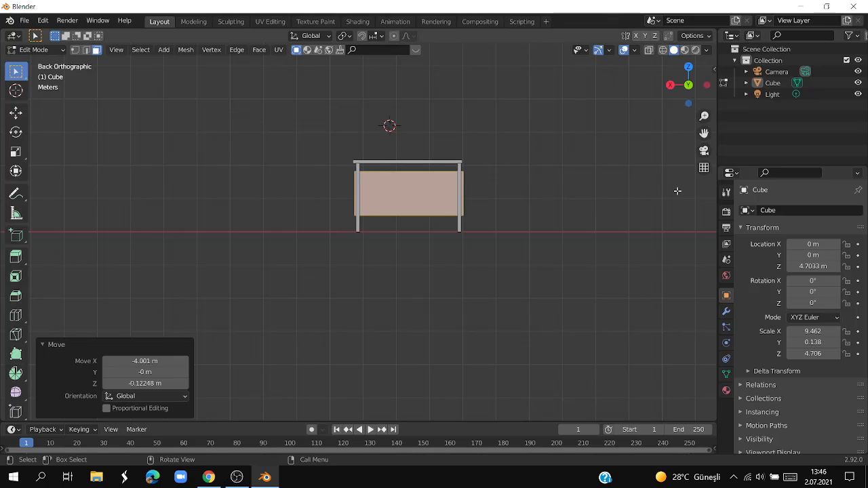
key(s)
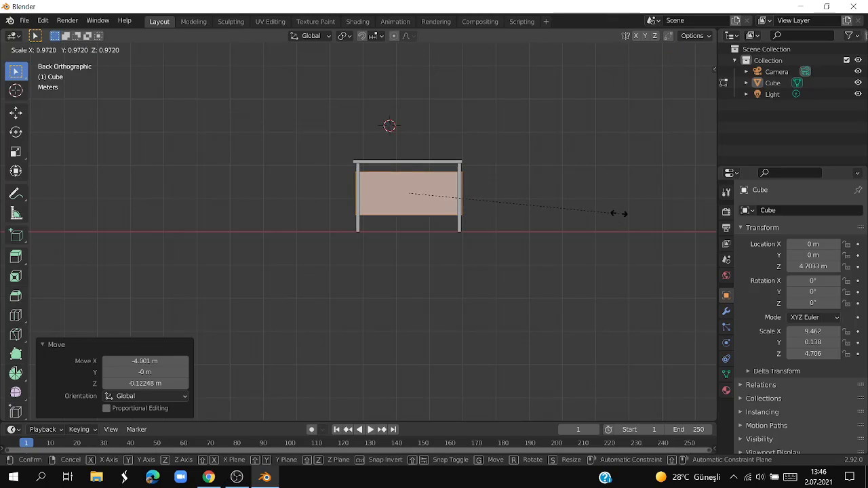
click(617, 211)
mouse_move(616, 210)
middle_down()
mouse_move(606, 258)
mouse_move(407, 310)
middle_up()
middle_drag(399, 276, 430, 237)
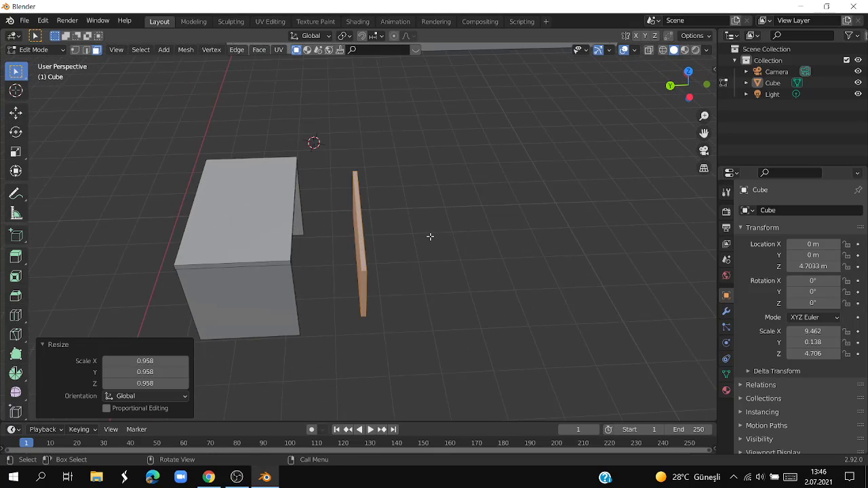
Step: Move the panel along Y in line with the desk and nudge it twice along X
key(g)
key(y)
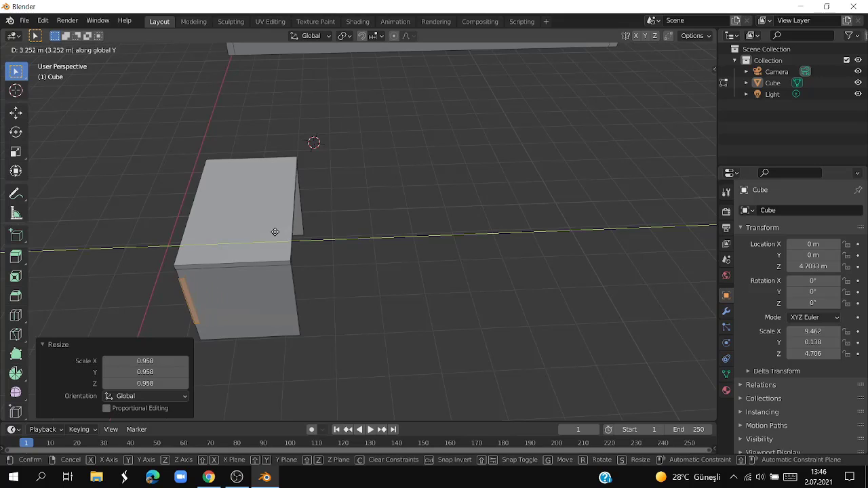
click(278, 232)
mouse_move(277, 233)
middle_down()
mouse_move(471, 250)
mouse_move(556, 242)
middle_up()
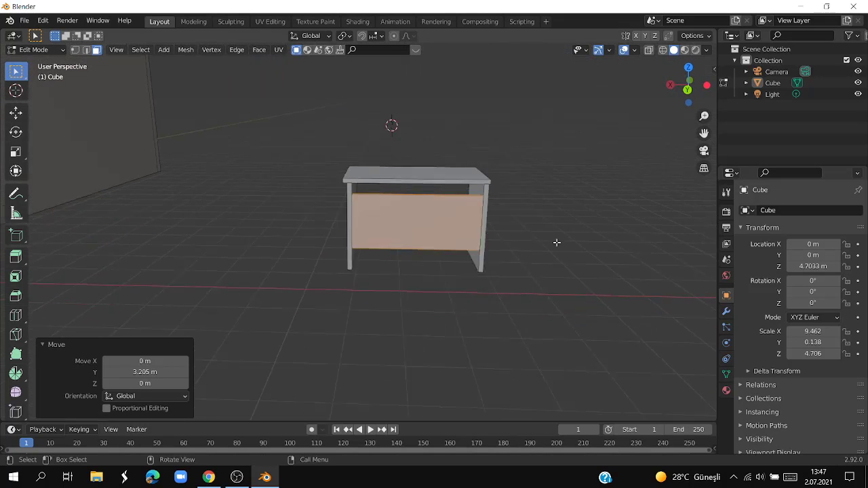
key(g)
key(x)
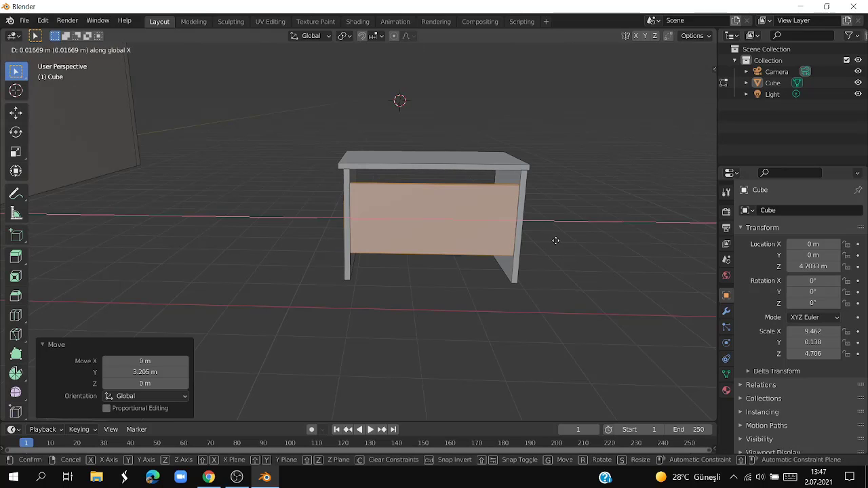
click(556, 240)
mouse_move(574, 242)
middle_down()
mouse_move(528, 244)
mouse_move(659, 229)
mouse_move(541, 224)
mouse_move(539, 238)
mouse_move(519, 223)
middle_up()
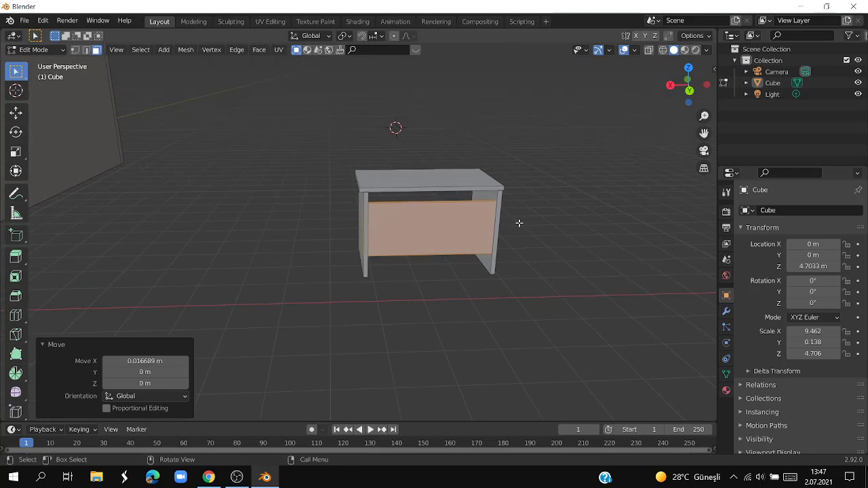
key(g)
key(x)
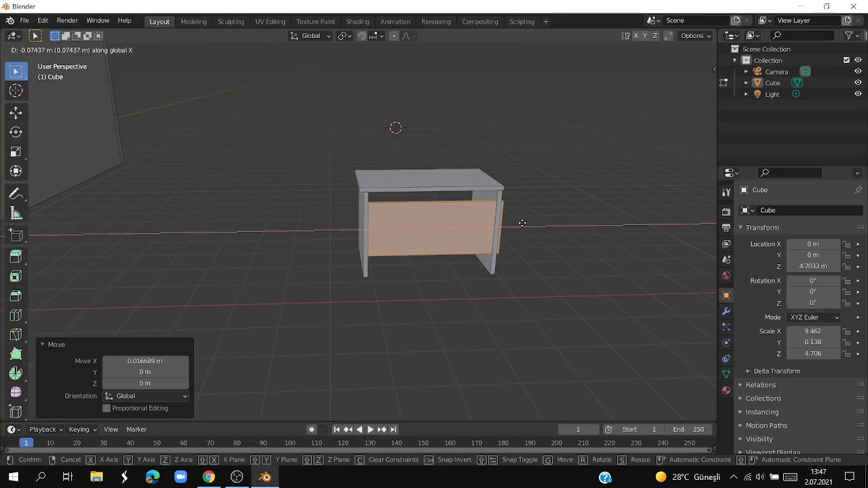
click(519, 220)
Step: Scale the panel to 0.913, stretch it 1.052 along X, and switch to wireframe shading
key(s)
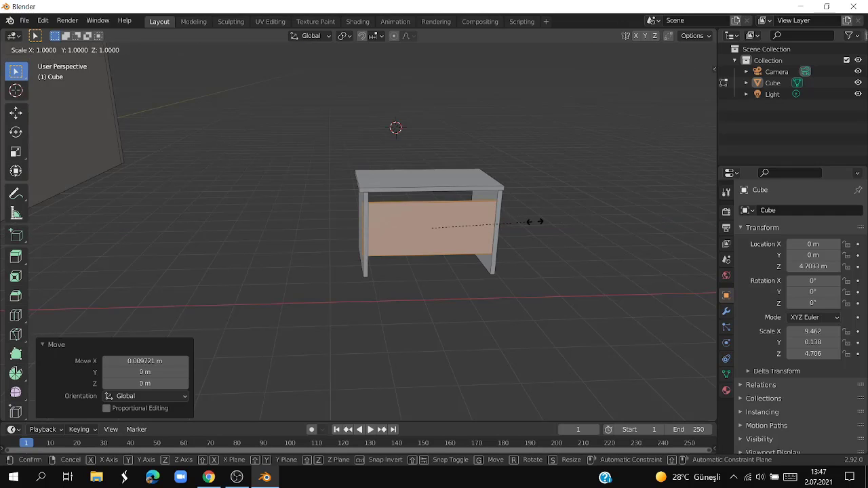
click(526, 223)
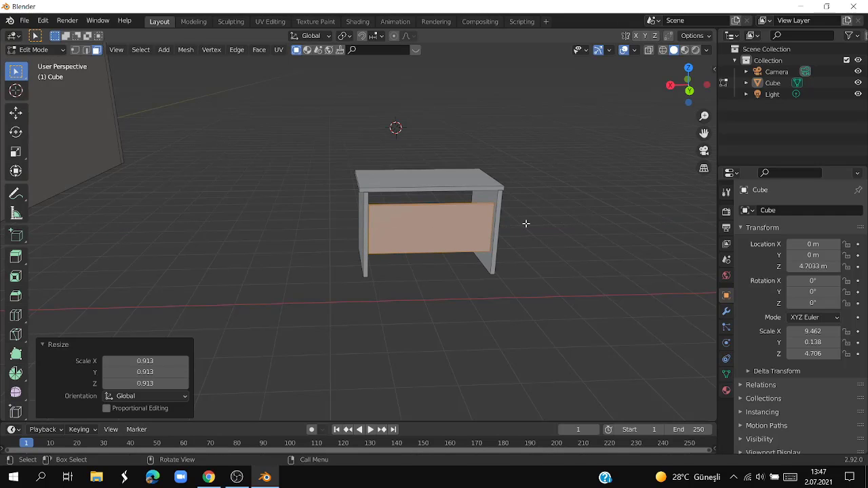
key(s)
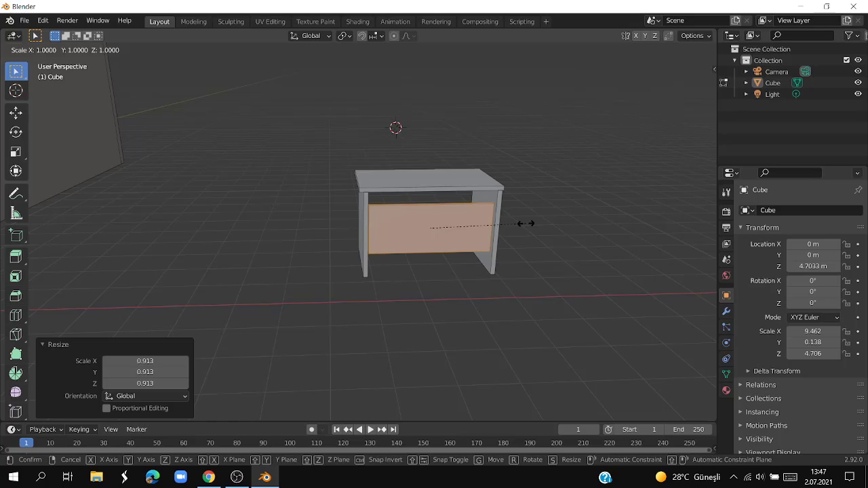
key(x)
click(532, 224)
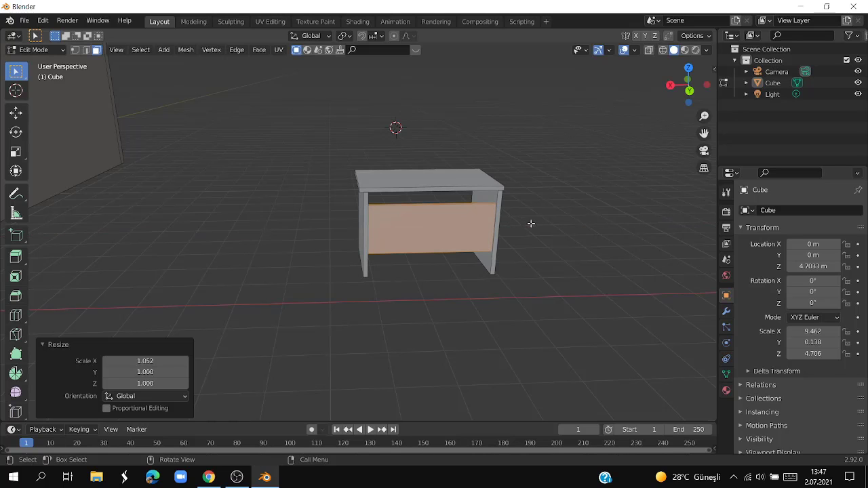
mouse_move(572, 268)
middle_down()
mouse_move(378, 246)
mouse_move(378, 283)
mouse_move(513, 327)
middle_up()
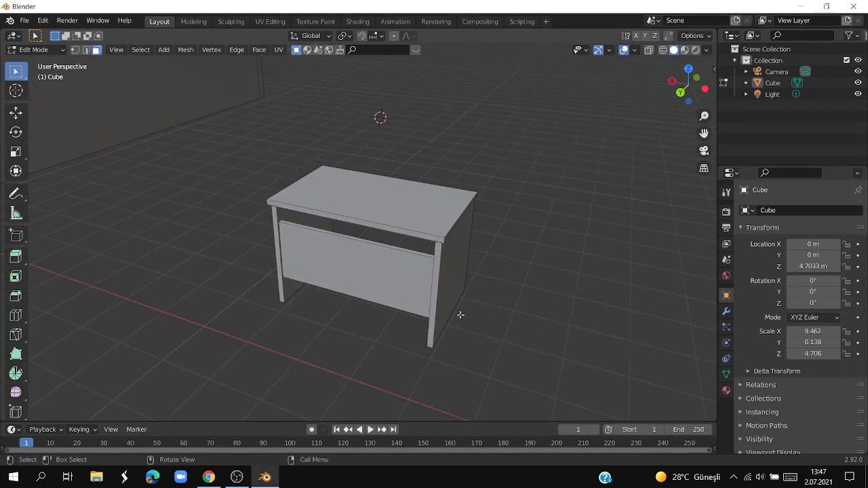
scroll(461, 315, down, 4)
click(662, 50)
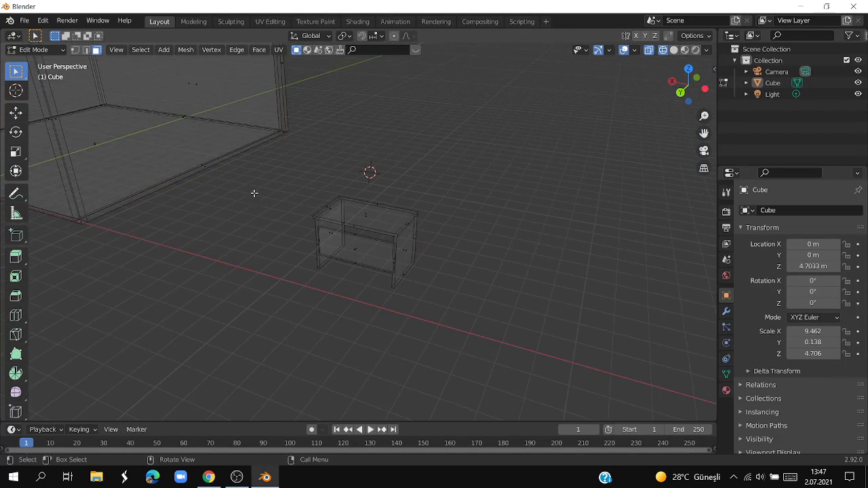
Step: Box-select the whole desk, duplicate it, and shift the copy −4.5035 m along X beside the first
drag(266, 171, 482, 328)
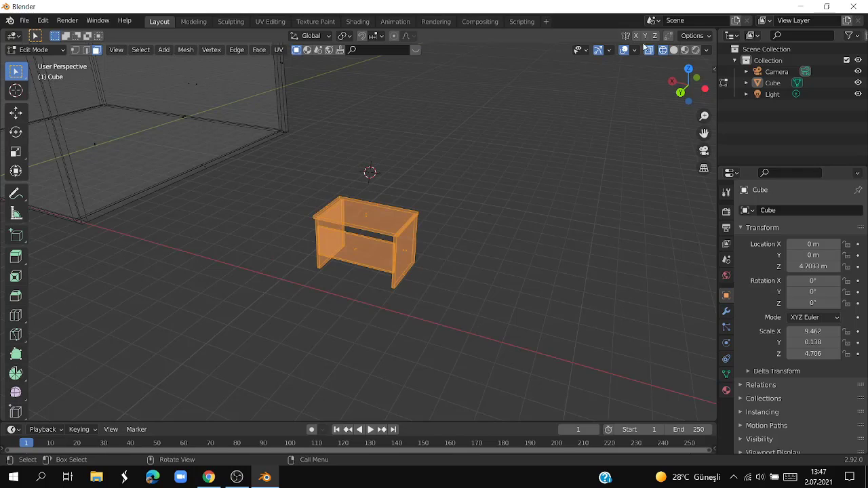
click(674, 50)
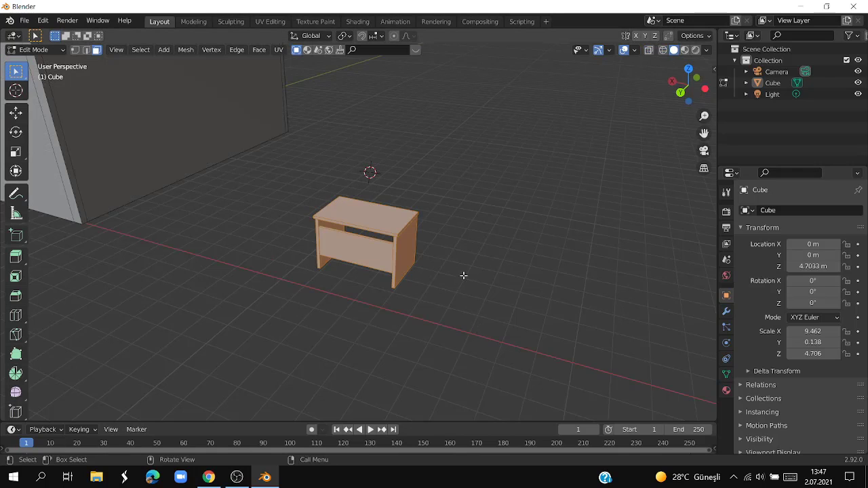
key(g)
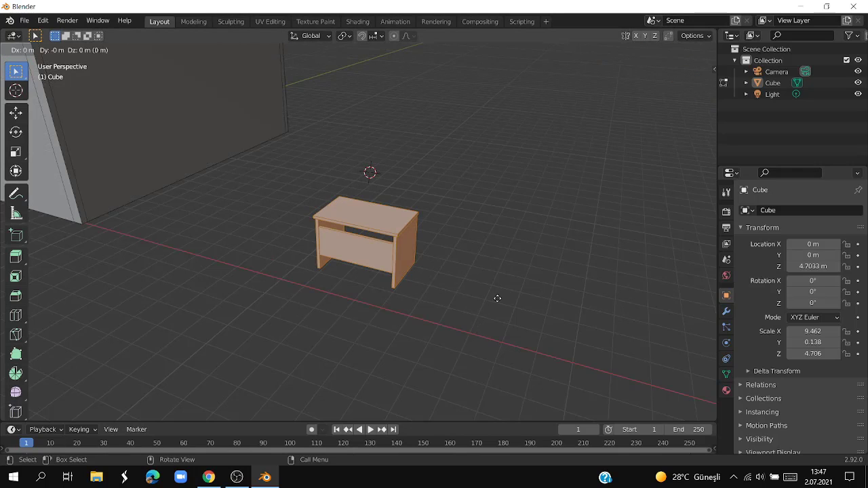
right_click(497, 298)
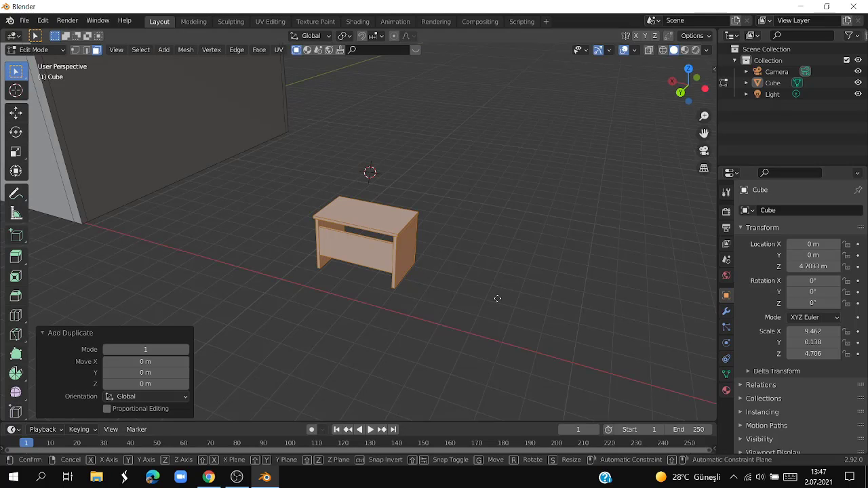
key(shift+d)
key(x)
click(613, 320)
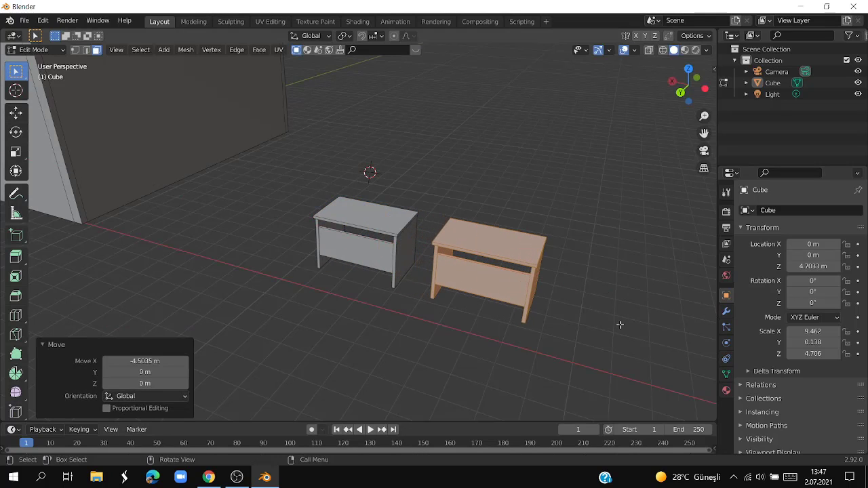
click(608, 355)
mouse_move(608, 355)
middle_down()
mouse_move(385, 353)
mouse_move(407, 396)
mouse_move(385, 343)
middle_up()
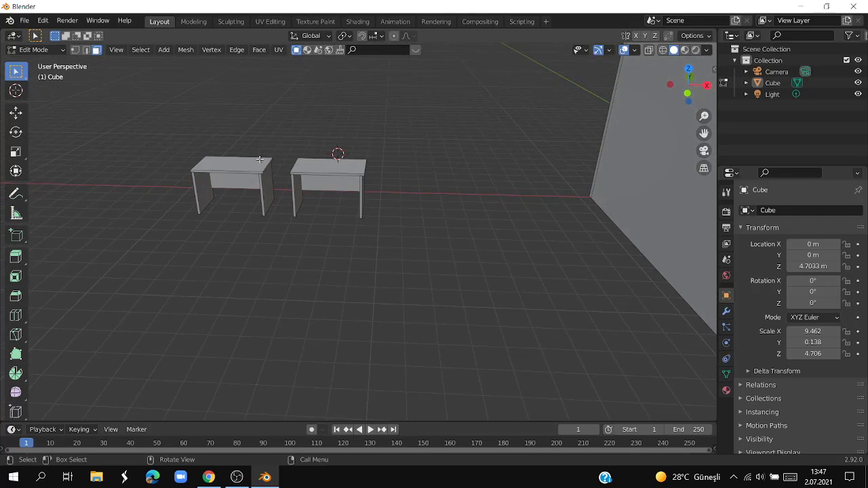
key(ctrl+z)
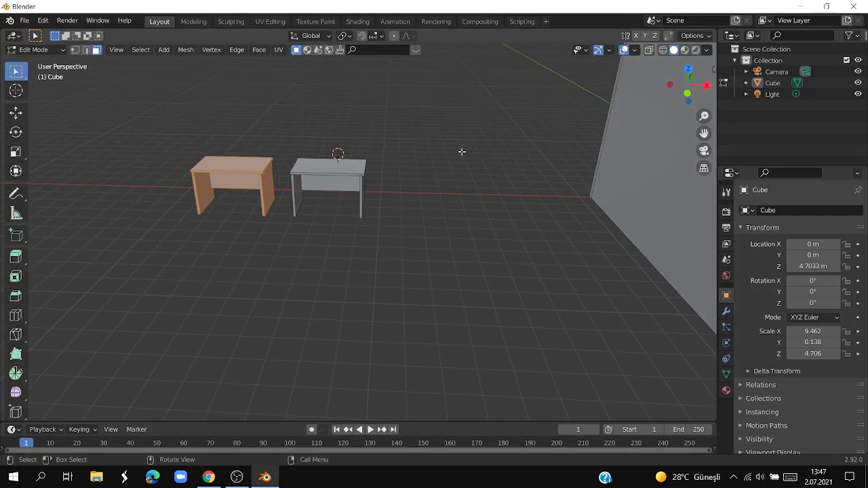
Step: Move the first desk 33.939 m along X and 0.92651 m along Y into the room's back right corner
middle_drag(462, 152, 458, 204)
key(KP_7)
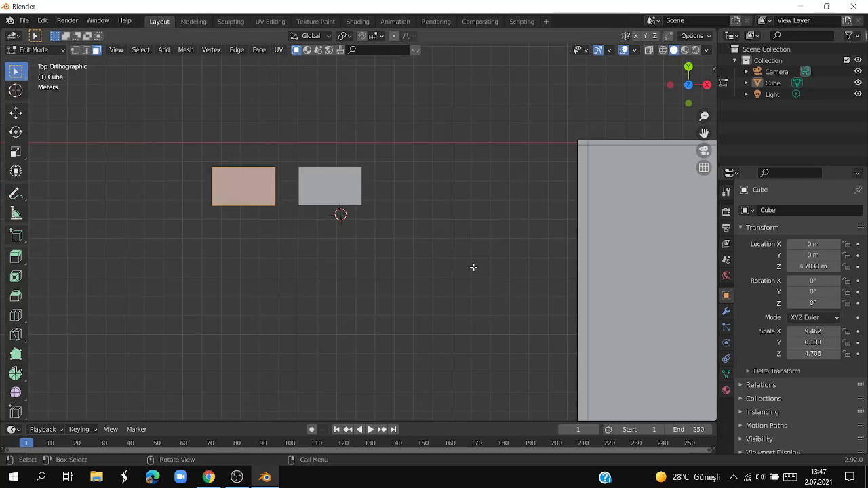
scroll(474, 267, down, 3)
scroll(473, 267, down, 1)
key(g)
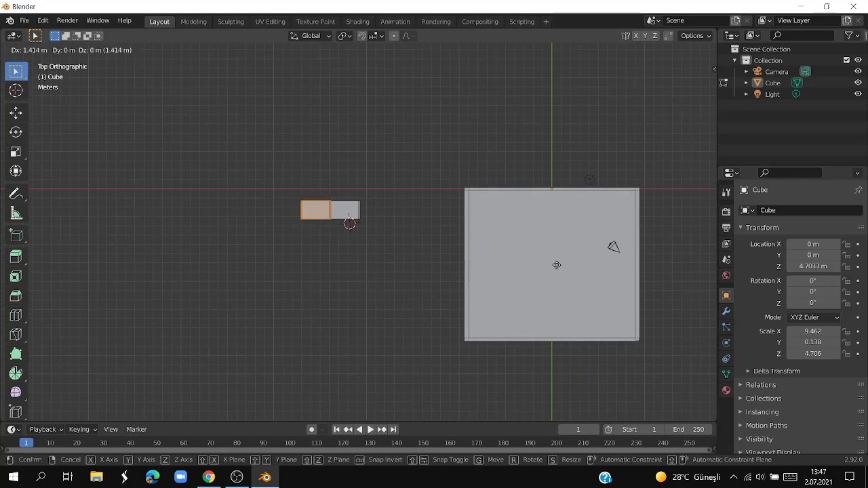
click(75, 259)
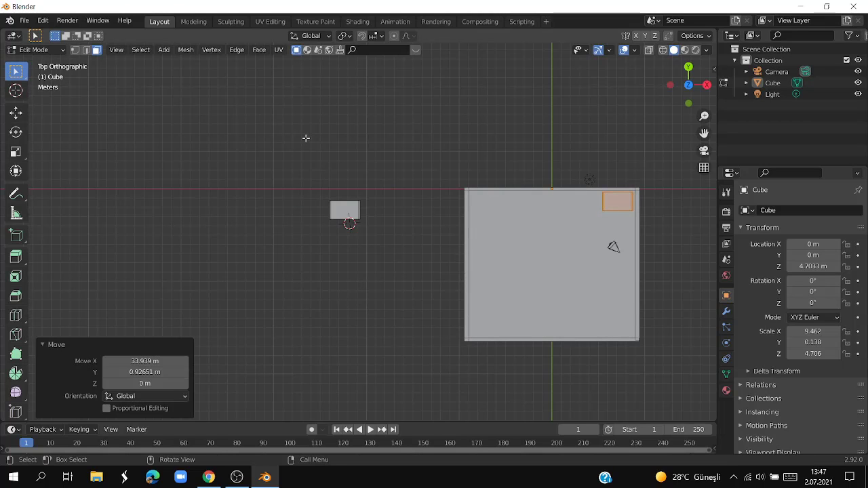
mouse_move(655, 188)
middle_down()
mouse_move(614, 140)
mouse_move(605, 279)
middle_up()
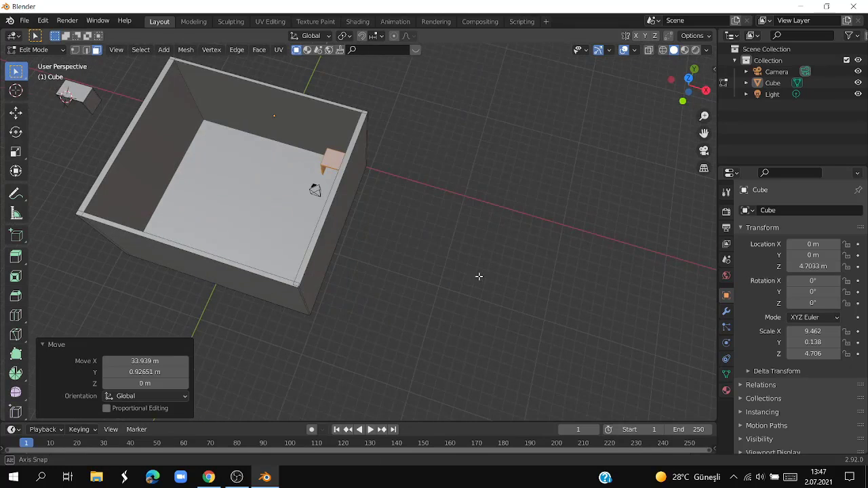
mouse_move(479, 277)
middle_down()
mouse_move(549, 237)
mouse_move(636, 218)
mouse_move(560, 236)
middle_up()
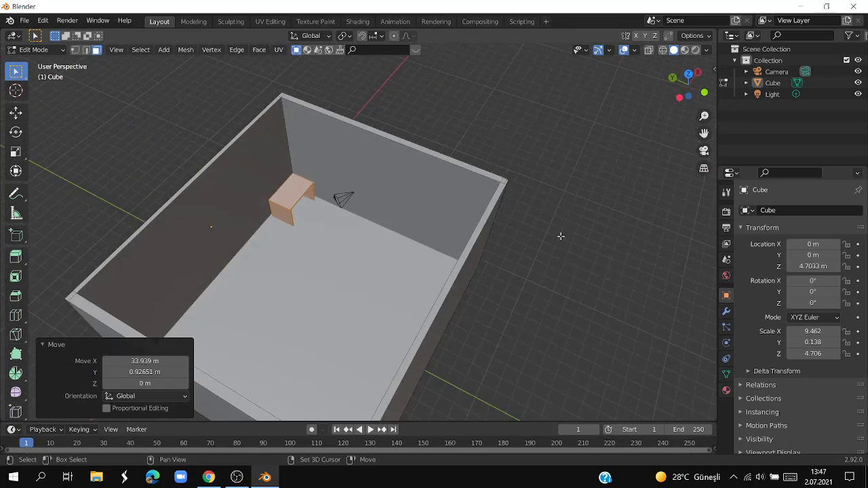
scroll(553, 235, up, 4)
middle_drag(396, 188, 355, 154)
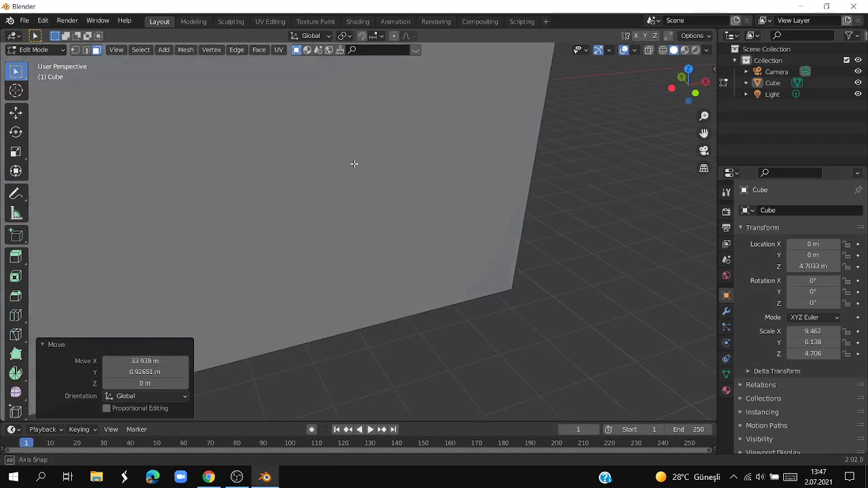
middle_drag(356, 154, 345, 199)
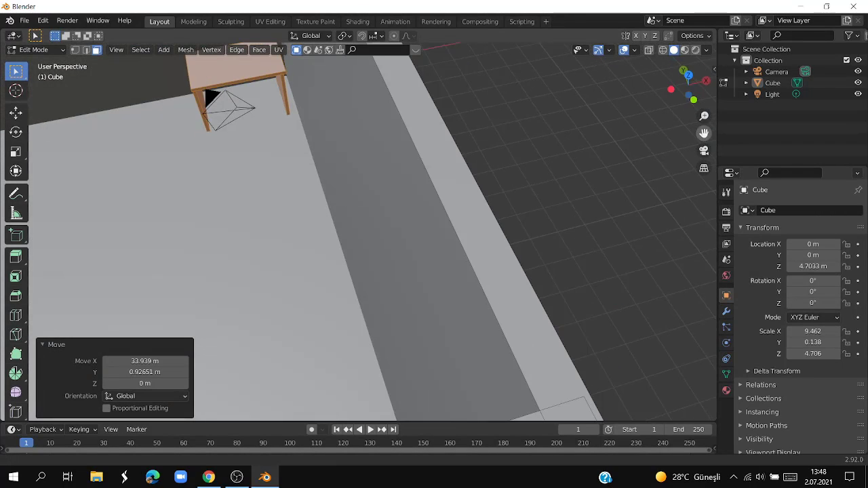
drag(704, 134, 679, 133)
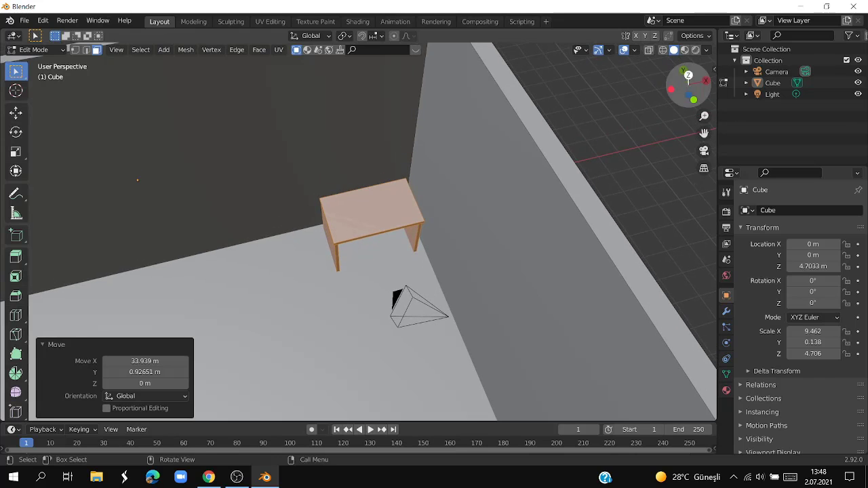
drag(684, 60, 686, 75)
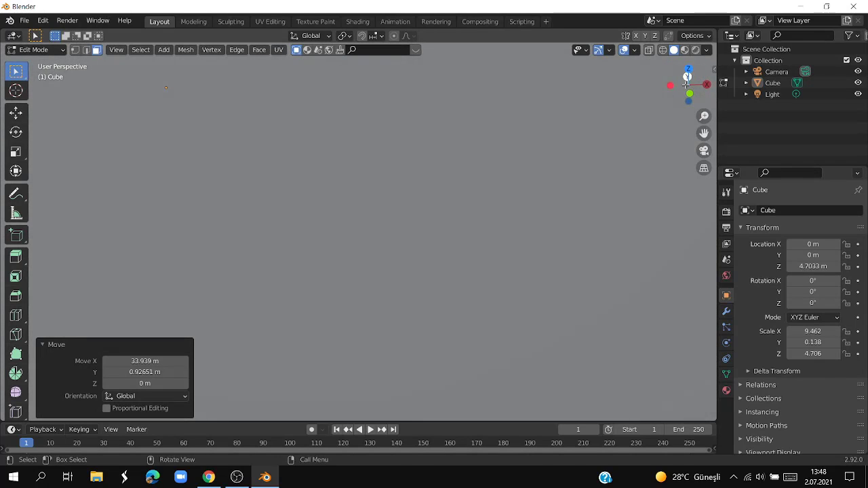
key(shift+grave)
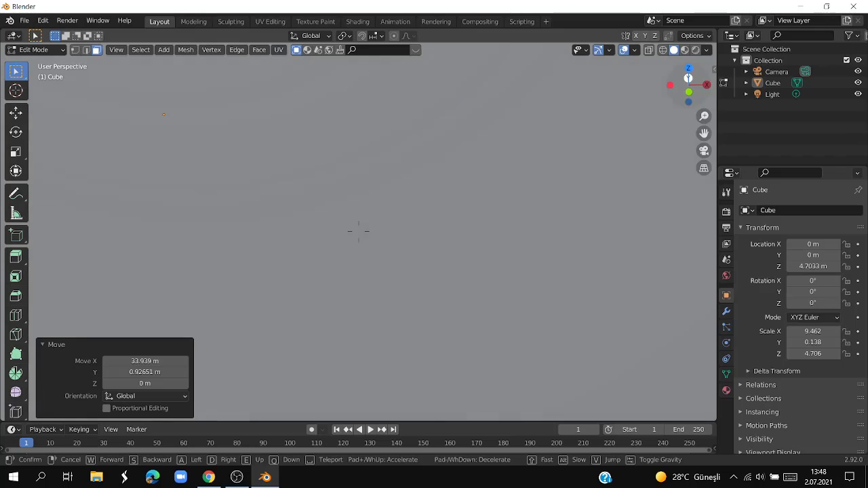
key(s)
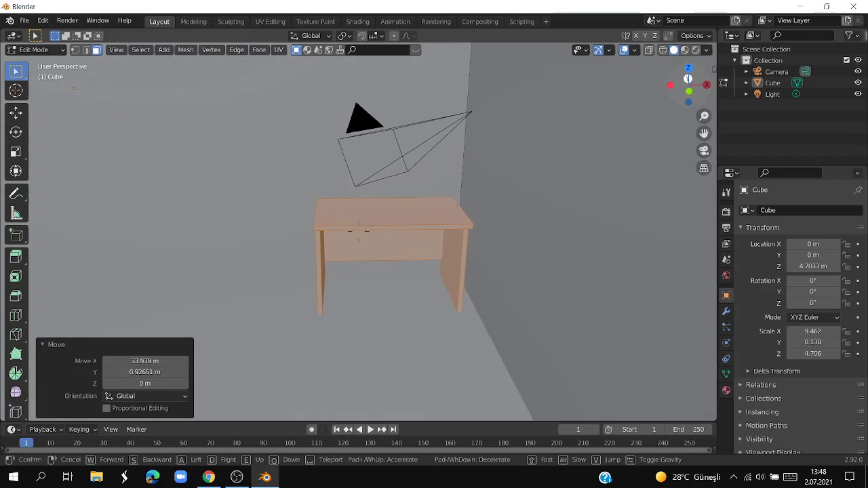
key(w)
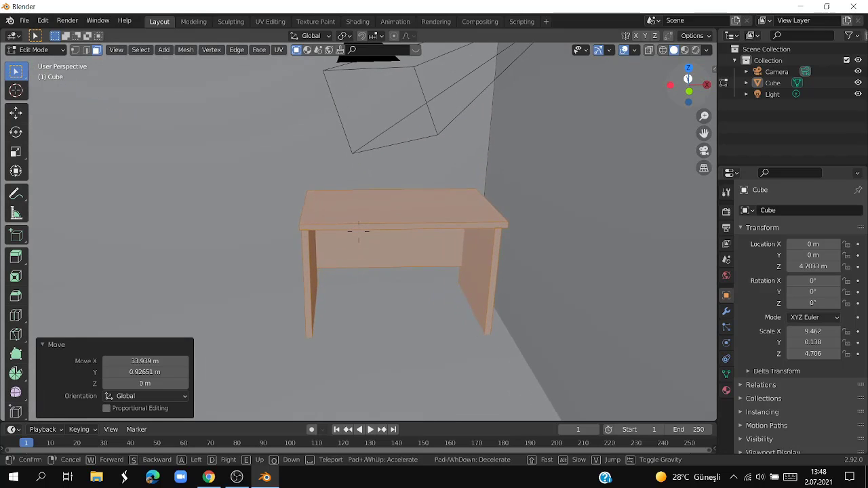
key(a)
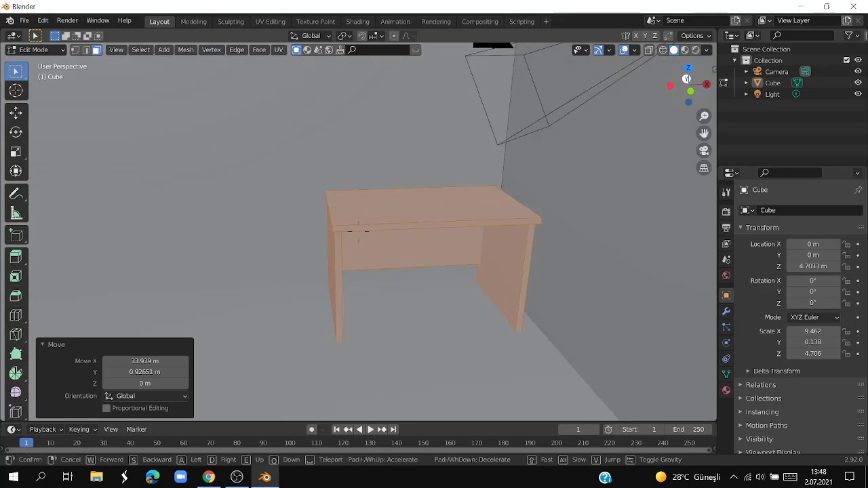
key(w)
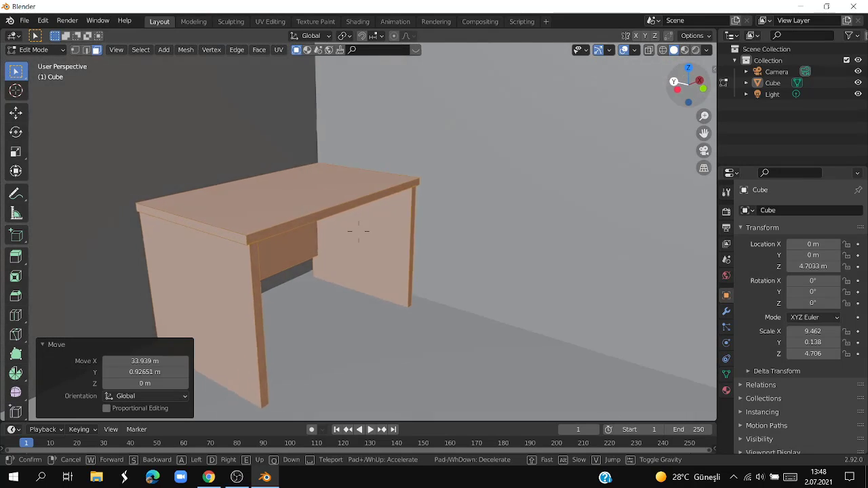
key(d)
key(s)
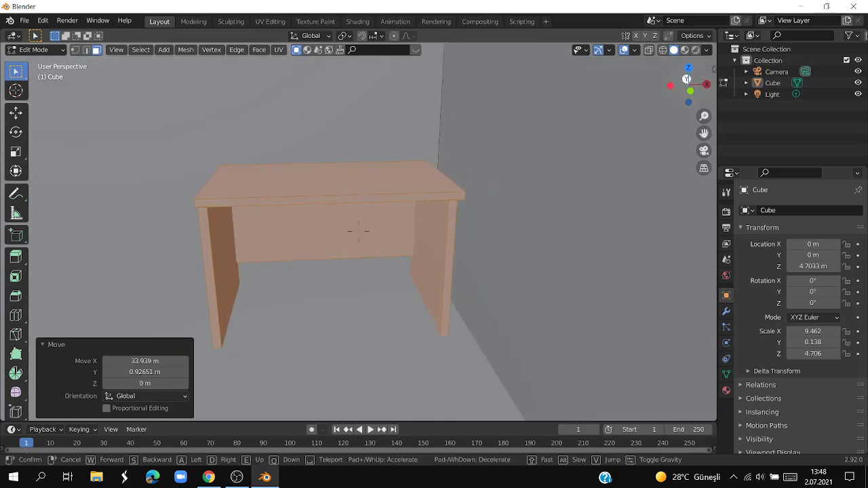
click(320, 232)
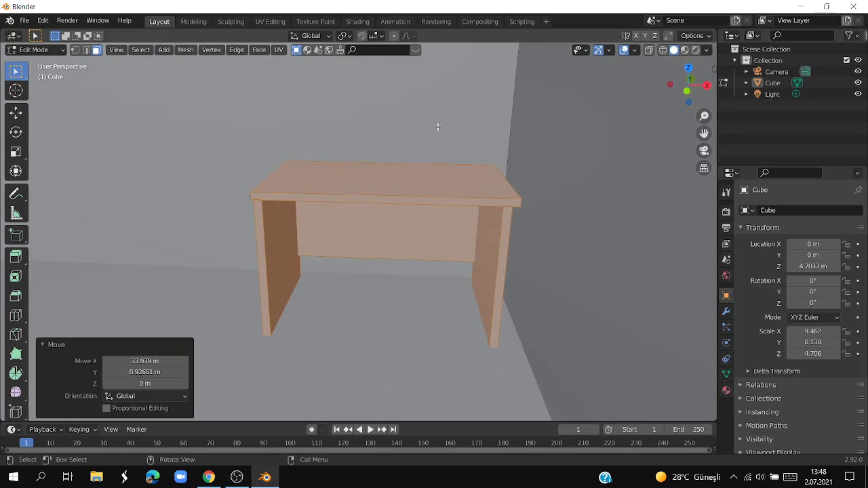
key(a)
click(217, 148)
mouse_move(157, 179)
middle_down()
mouse_move(416, 196)
mouse_move(515, 288)
mouse_move(494, 240)
mouse_move(515, 237)
mouse_move(533, 208)
mouse_move(583, 188)
middle_up()
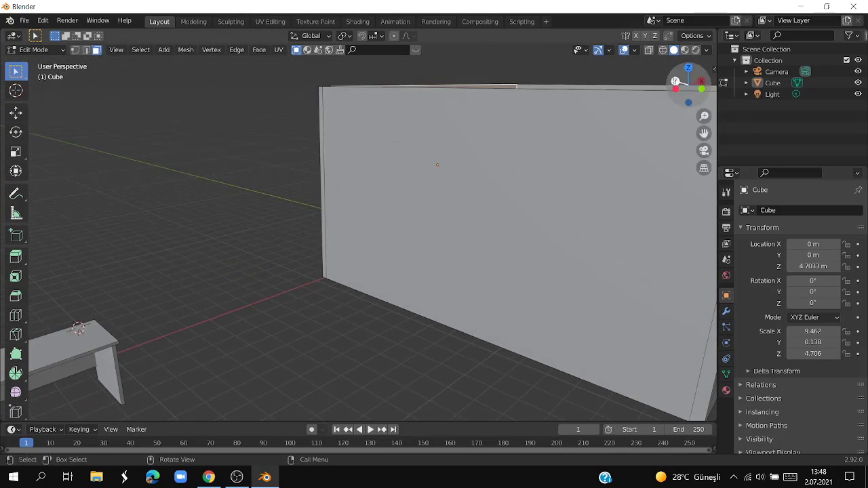
Step: Turn on X-ray and box-select the spare desk outside the room
click(663, 49)
scroll(112, 276, down, 5)
mouse_move(111, 276)
mouse_down()
mouse_move(301, 341)
mouse_move(160, 316)
mouse_move(41, 203)
mouse_move(61, 200)
mouse_up()
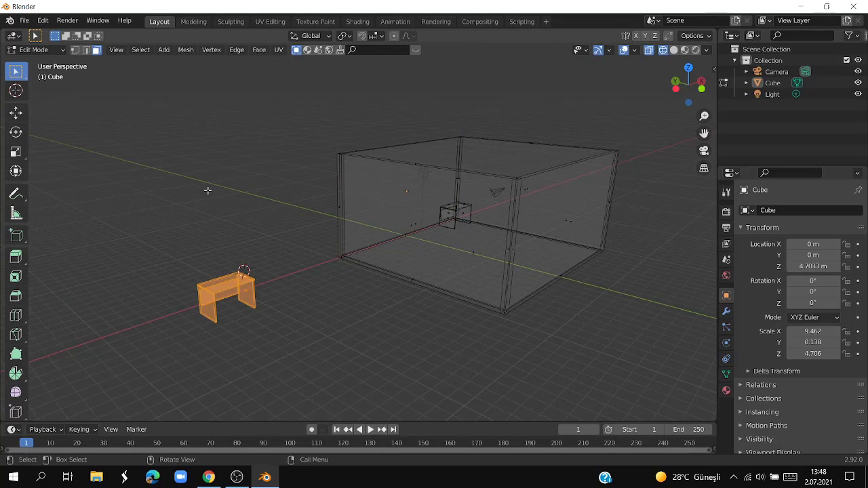
Step: Move the second desk 25.572 m along X beside the first desk, then turn X-ray off
key(KP_7)
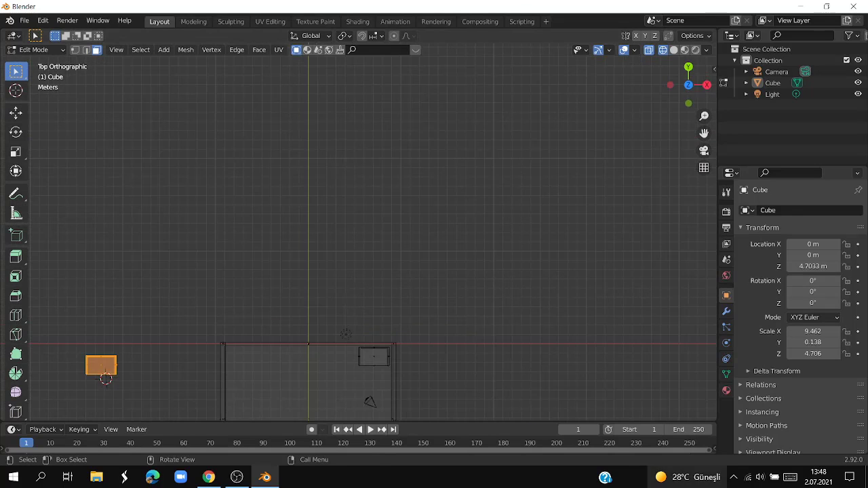
mouse_move(511, 322)
middle_down()
mouse_move(510, 248)
mouse_move(527, 252)
mouse_move(504, 163)
mouse_move(511, 120)
middle_up()
key(KP_7)
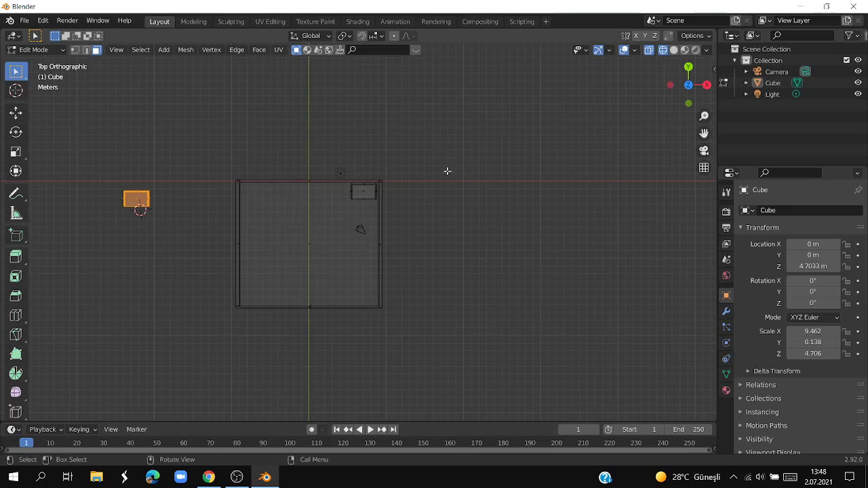
key(g)
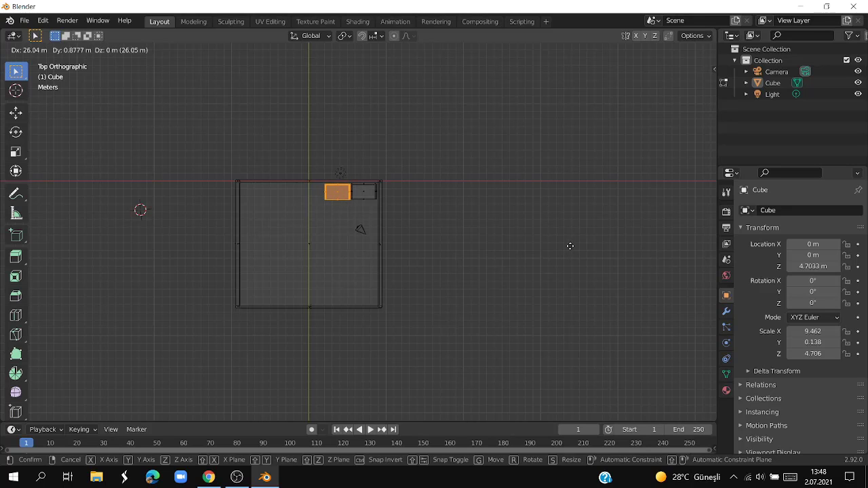
click(567, 246)
middle_drag(569, 262, 572, 225)
click(676, 50)
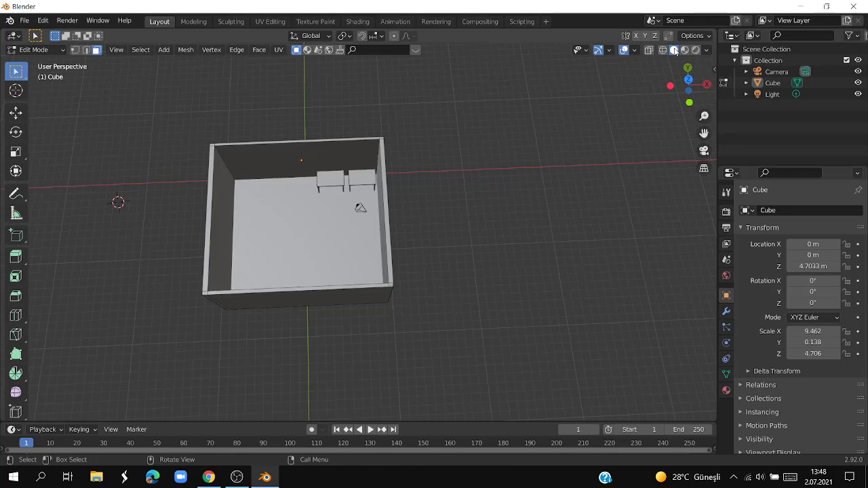
key(shift+grave)
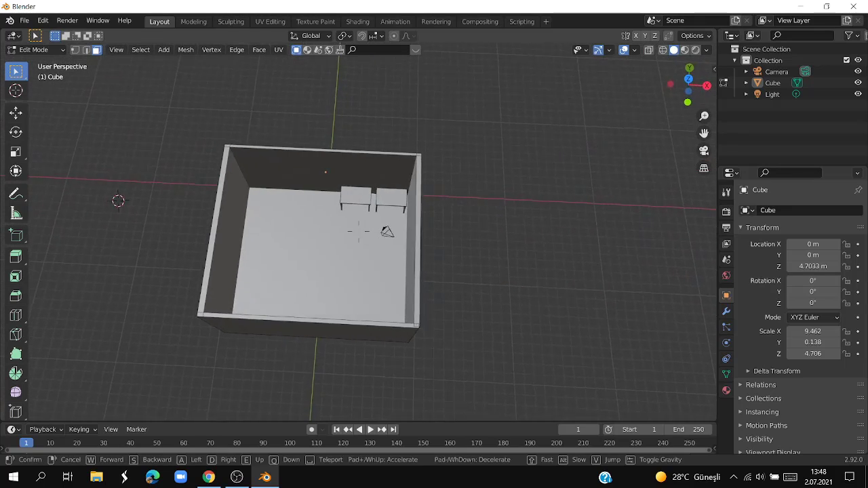
key(w)
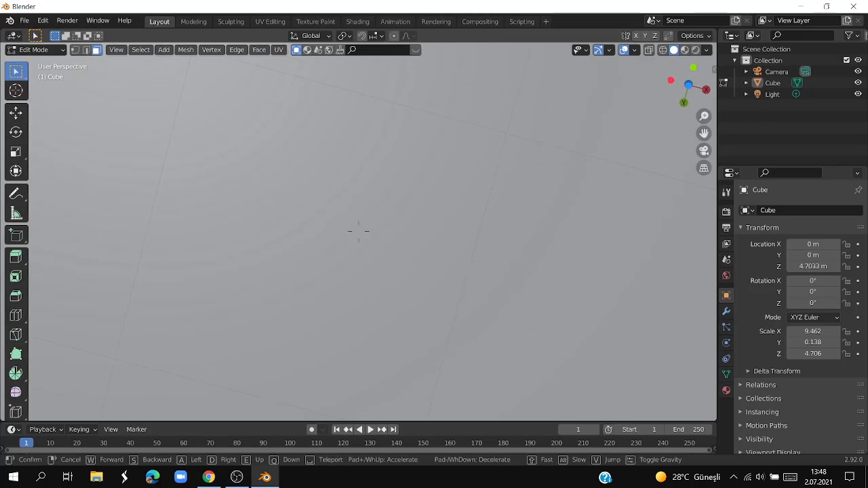
key(w)
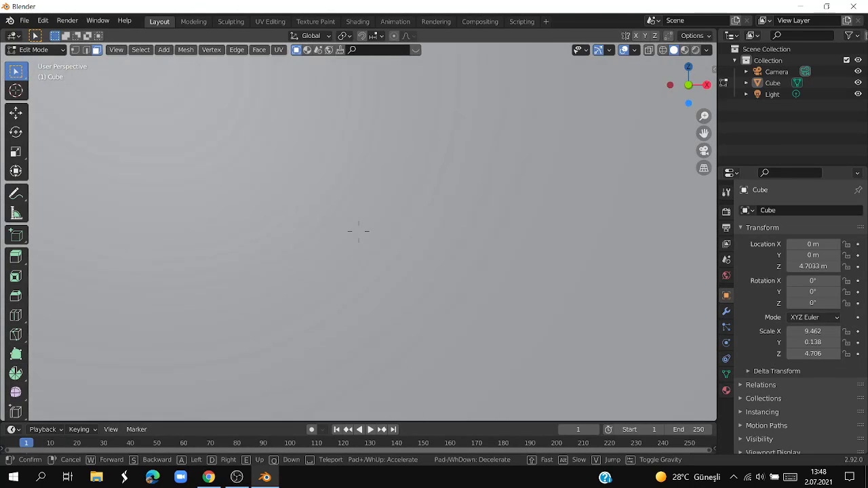
key(s)
key(w)
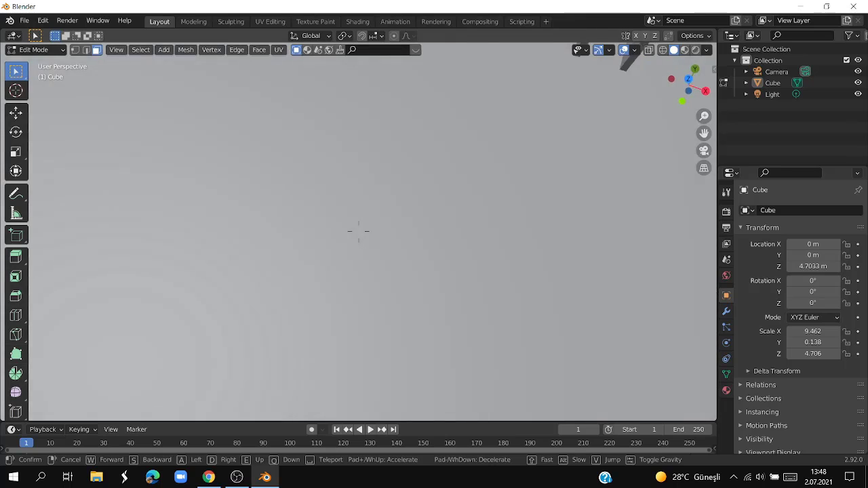
key(w)
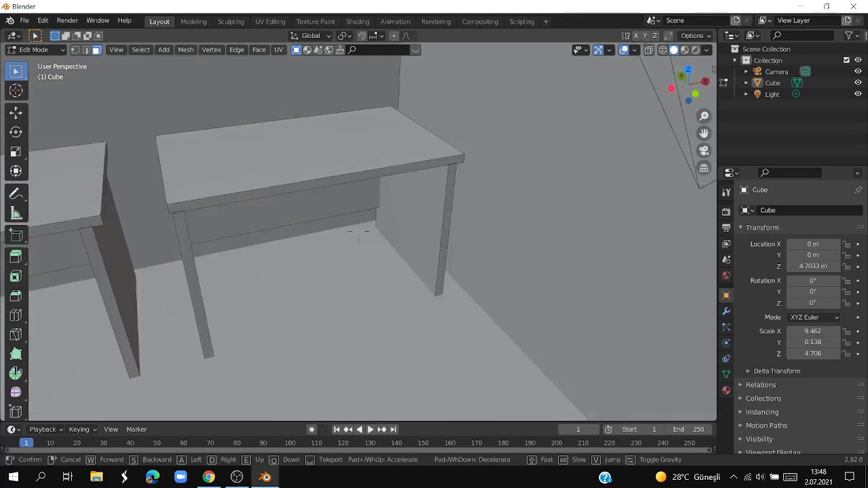
key(s)
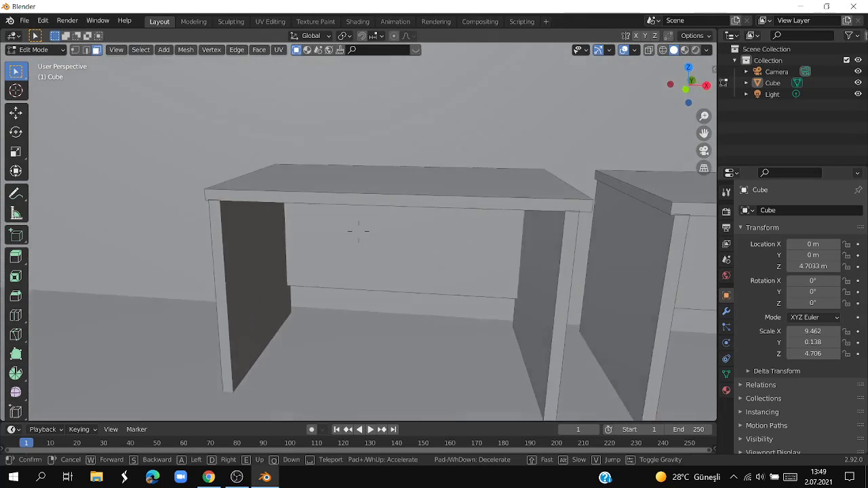
key(s)
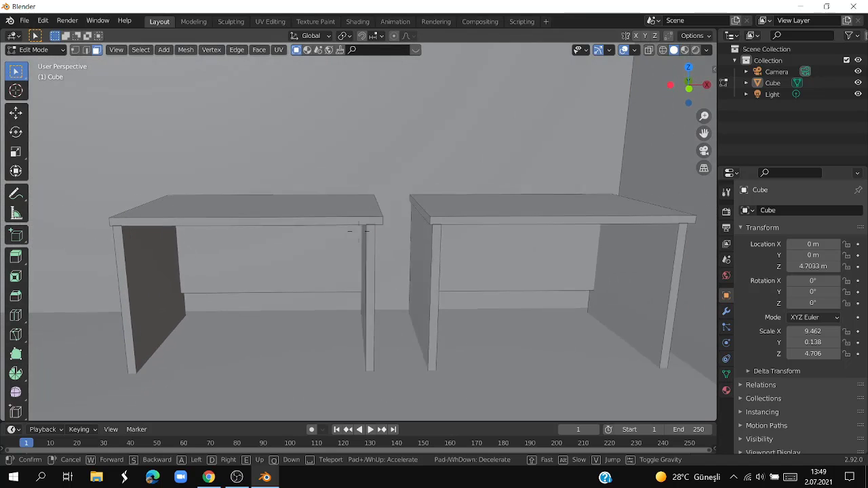